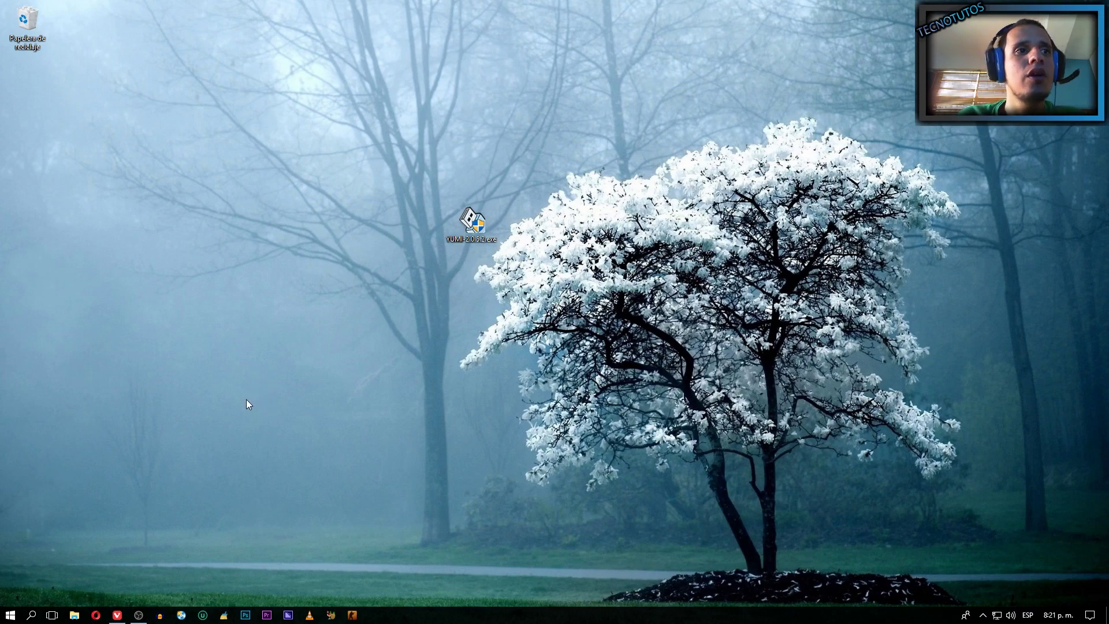
# Step: Locate the PRUEBA (H:) USB drive under Este equipo and view the actions available for it, such as Formatear
pyautogui.click(74, 614)
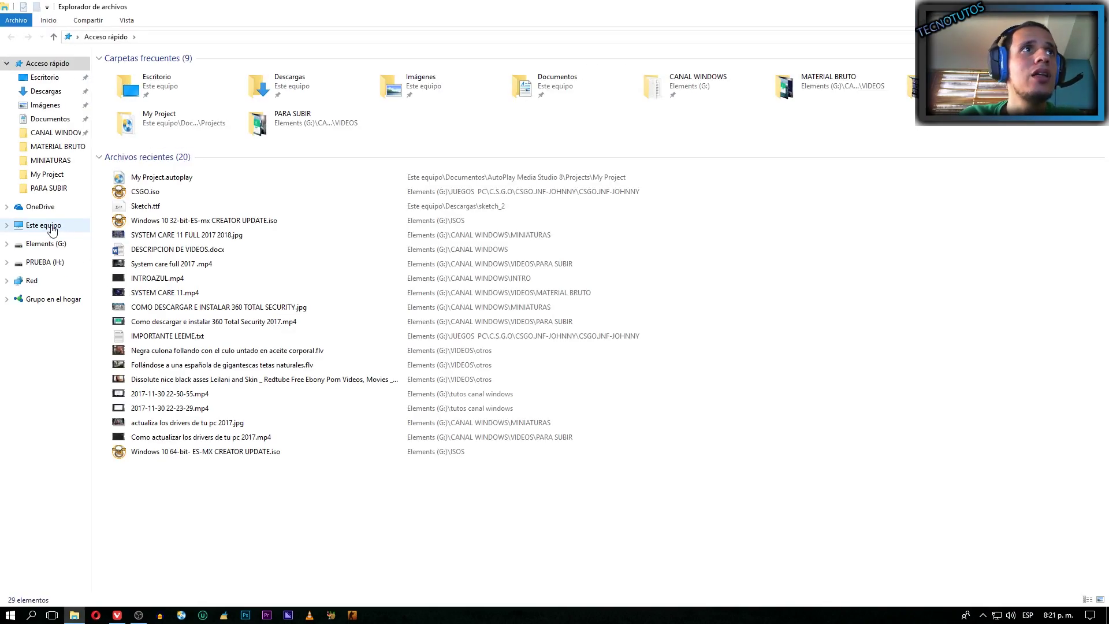
pyautogui.click(71, 225)
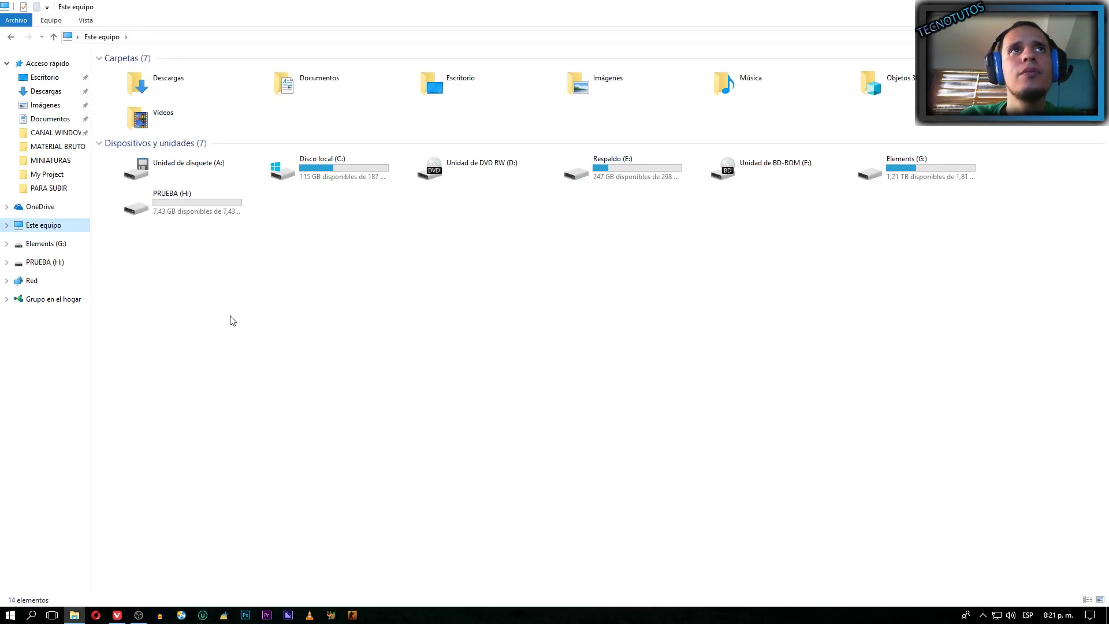
pyautogui.click(171, 206)
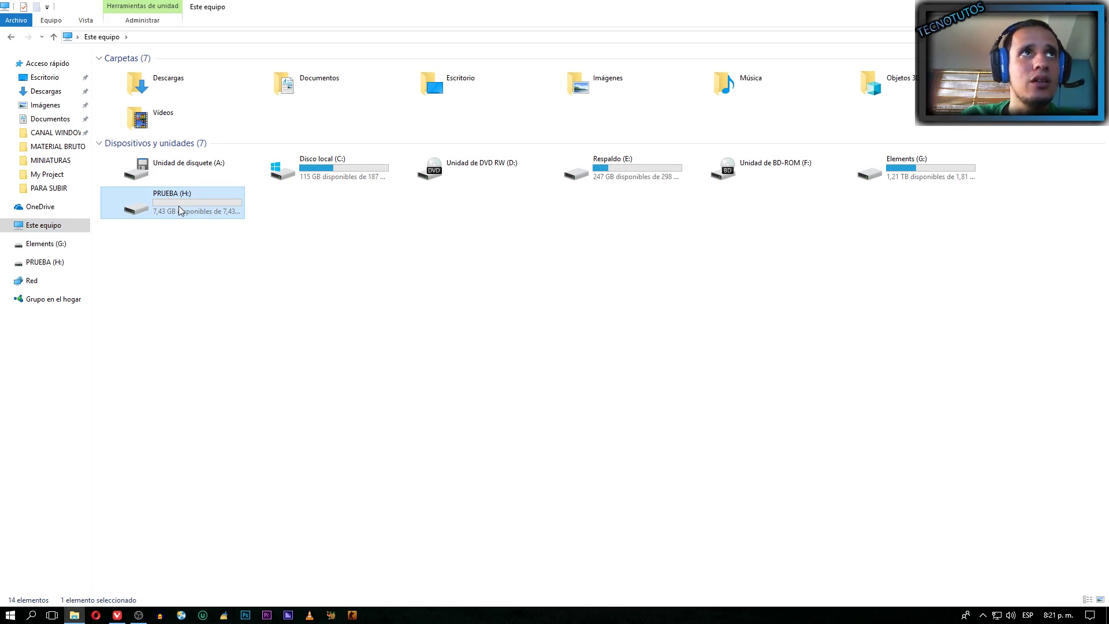
pyautogui.rightClick(179, 210)
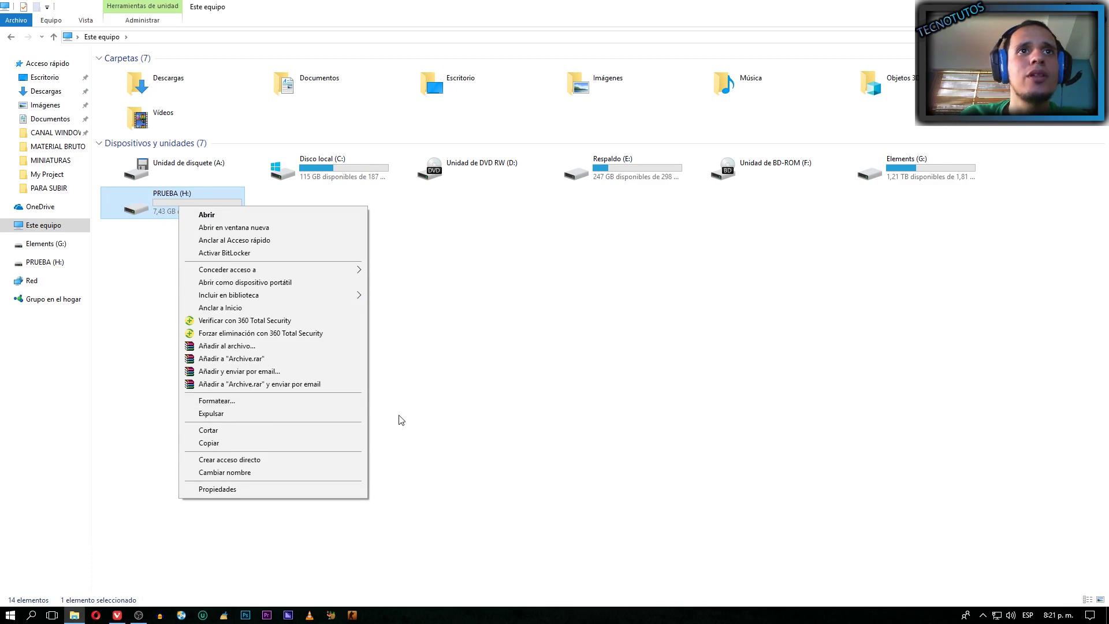
pyautogui.click(468, 355)
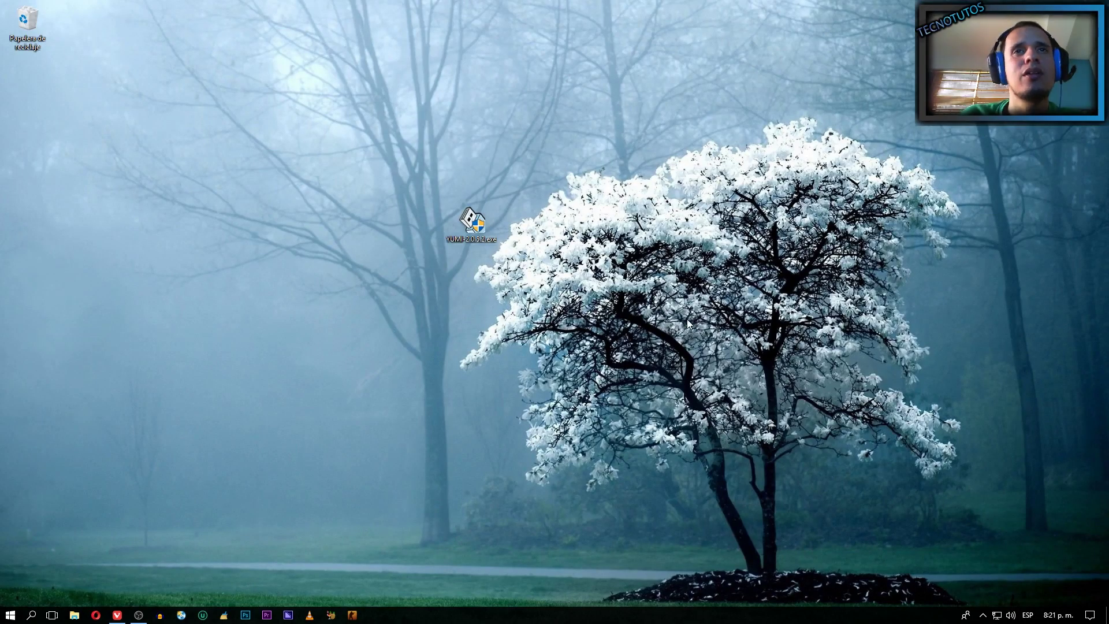
# Step: Run the YUMI 2.0.5.2 executable on the desktop as administrator and accept its license agreement
pyautogui.click(468, 232)
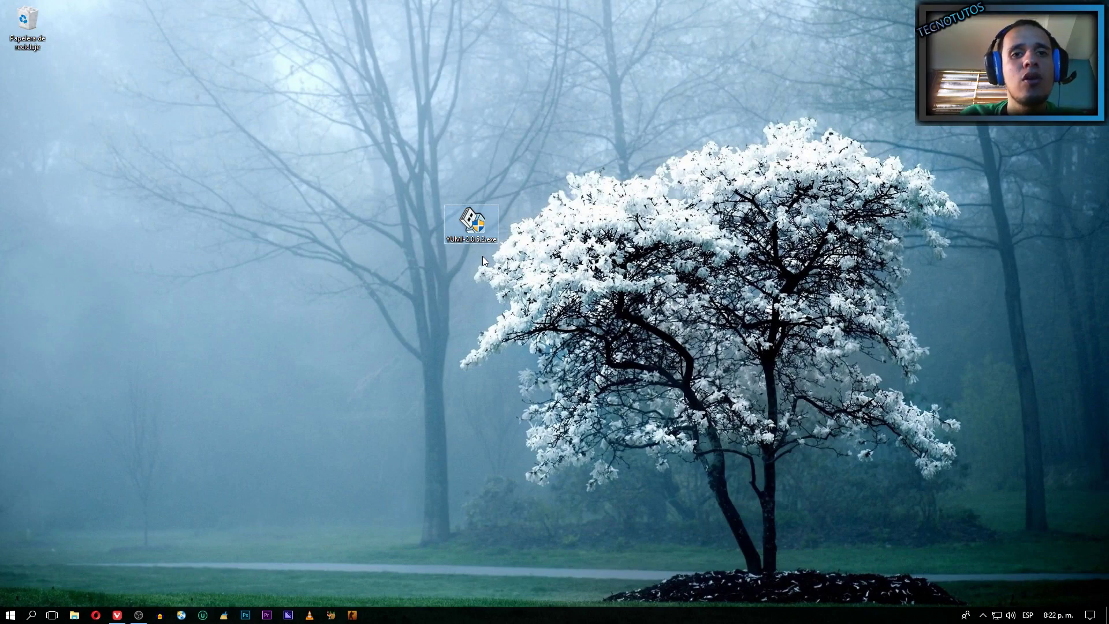
pyautogui.rightClick(474, 220)
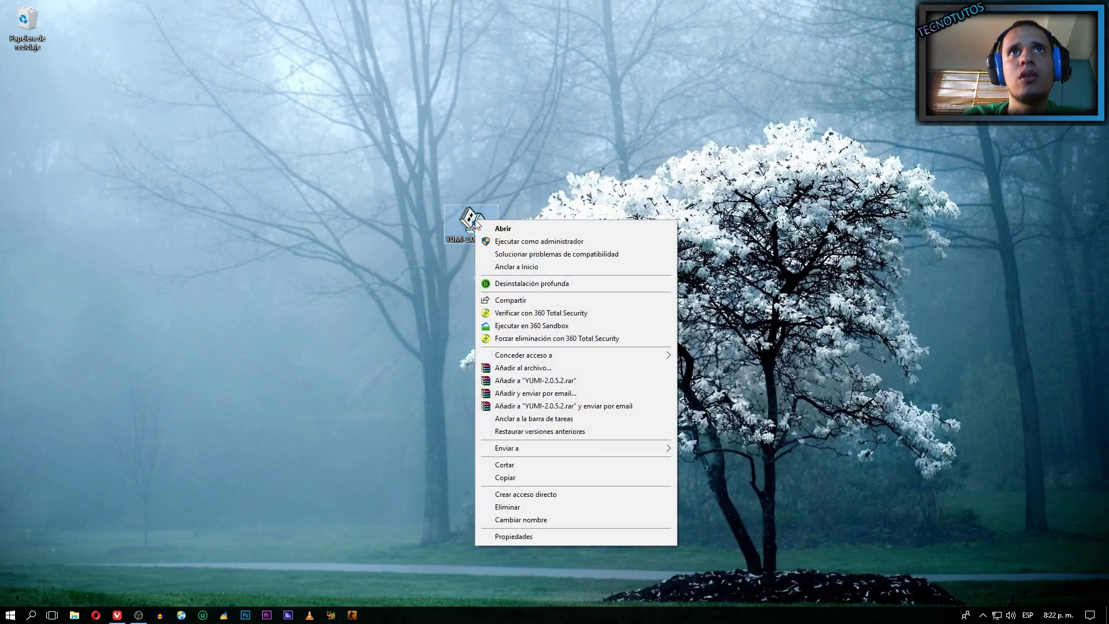
pyautogui.click(526, 245)
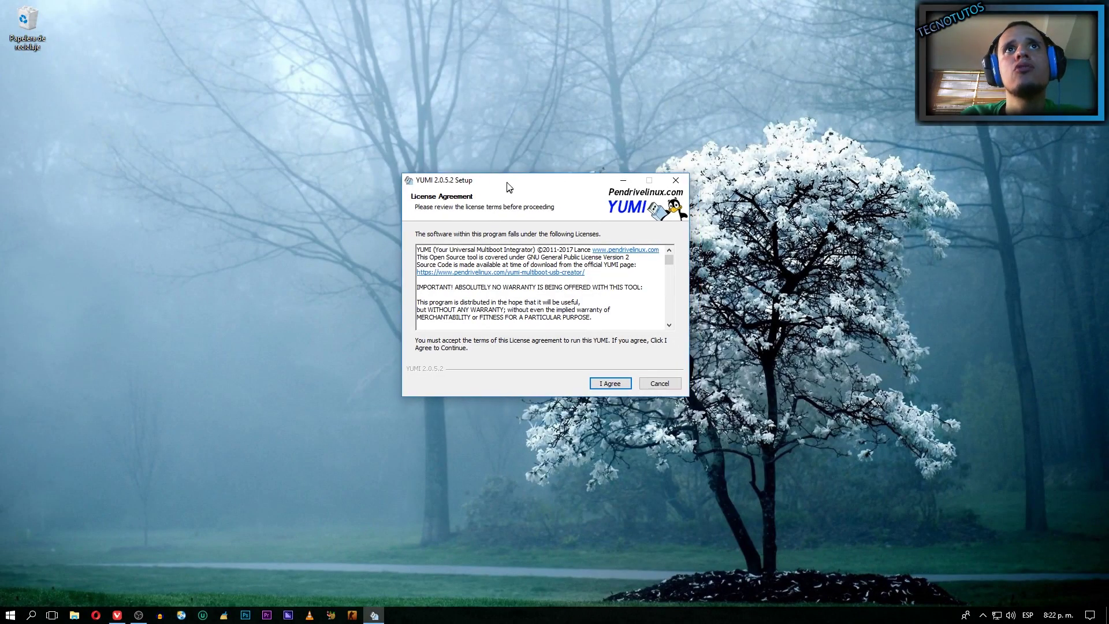
pyautogui.moveTo(516, 202); pyautogui.dragTo(504, 177)
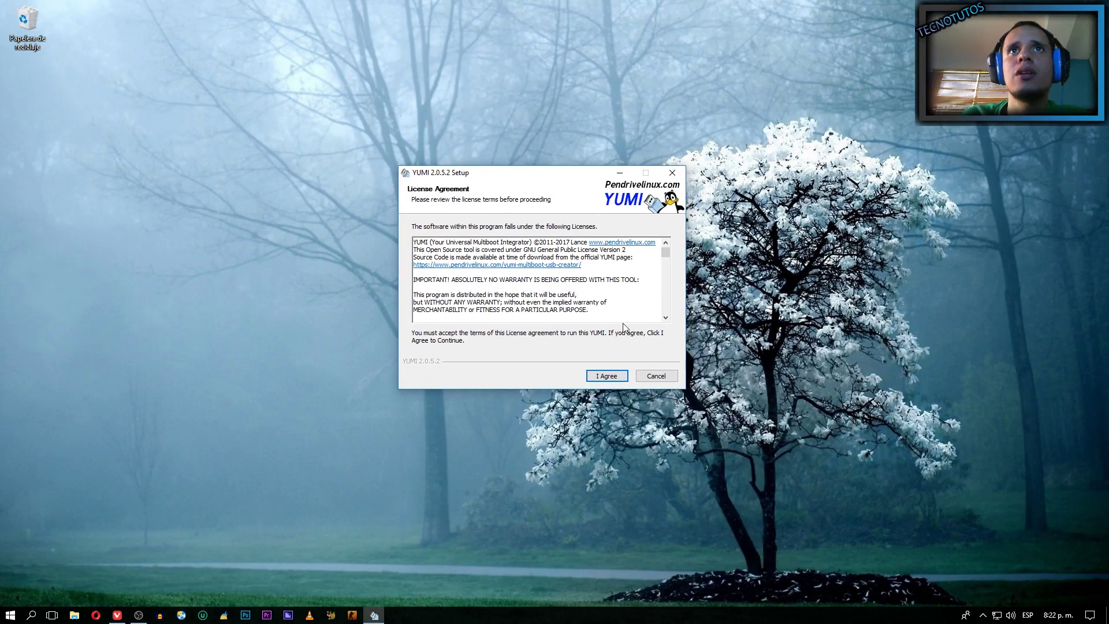
pyautogui.click(590, 379)
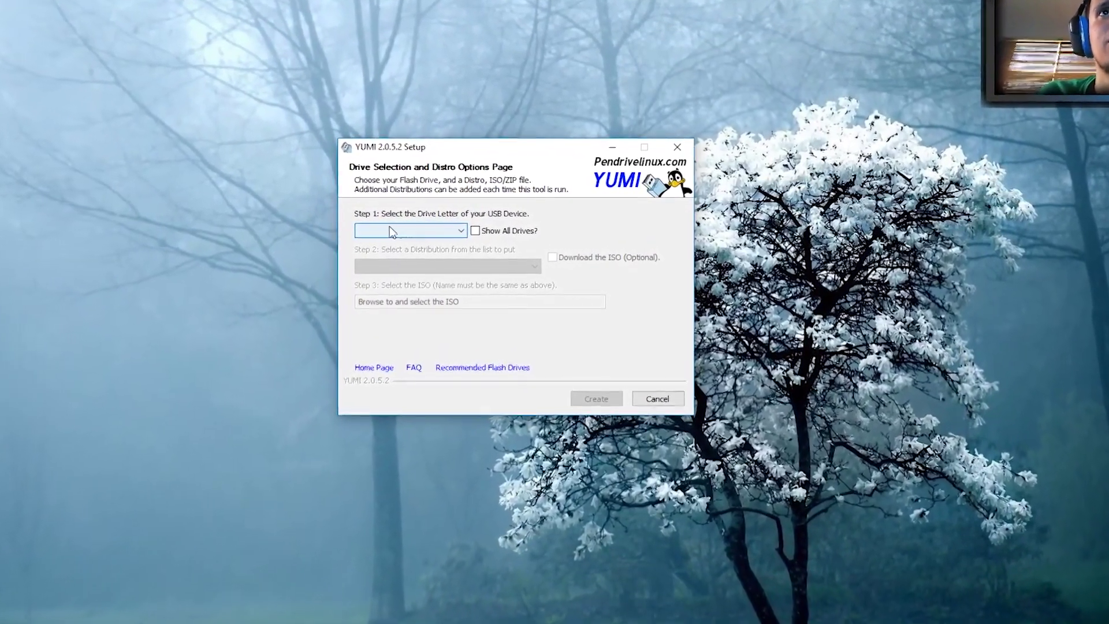
# Step: Choose H:\ PRUEBA as the USB device and Ubuntu as the distribution to put on it
pyautogui.click(450, 231)
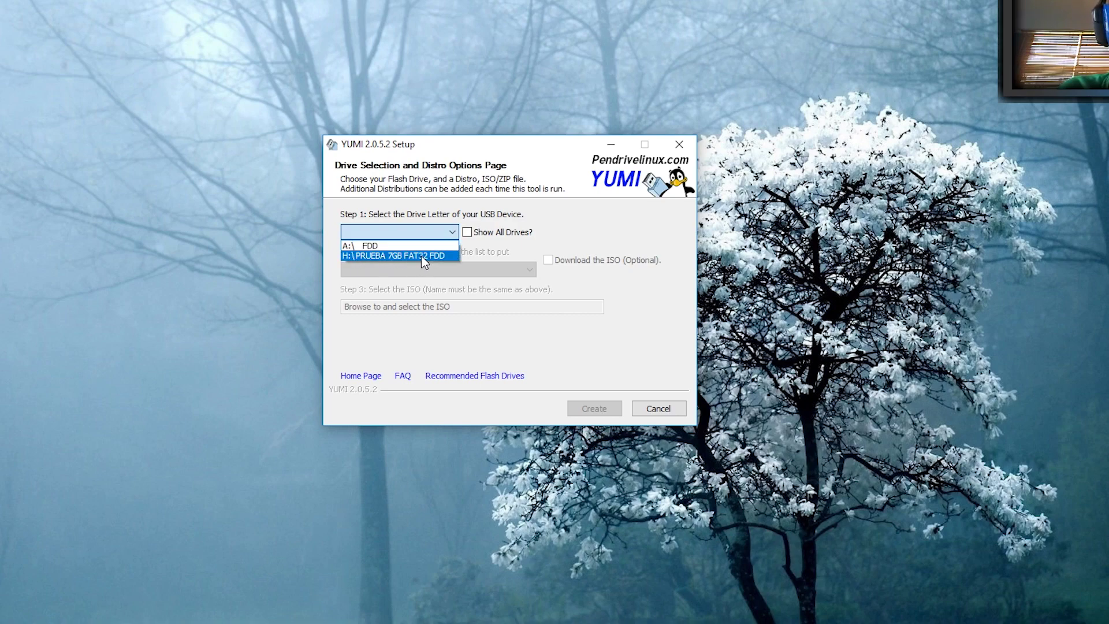
pyautogui.click(422, 257)
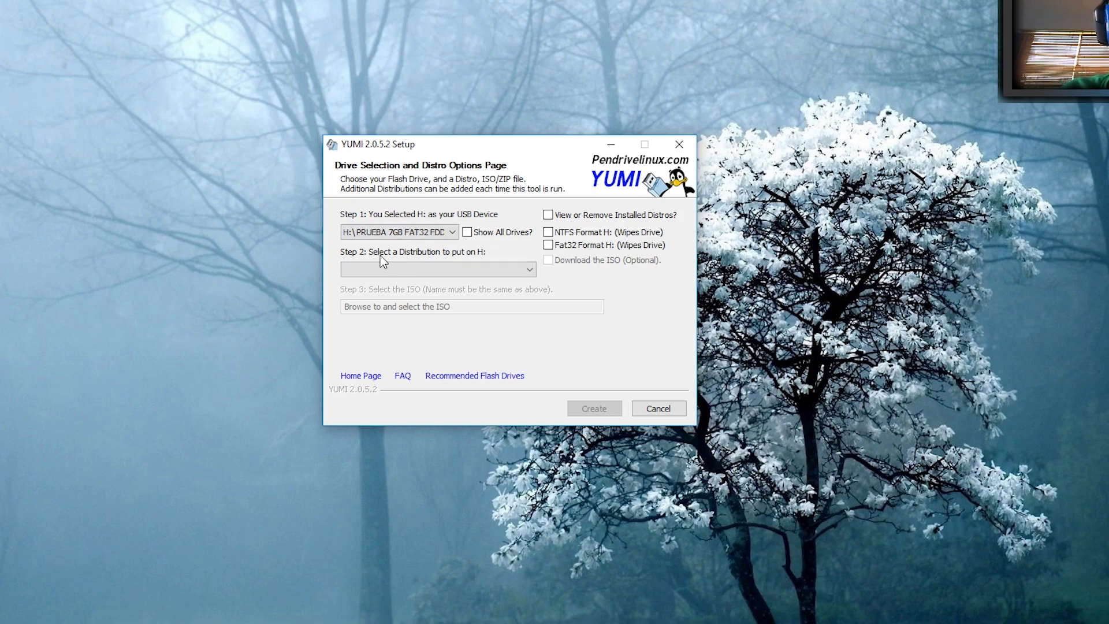
pyautogui.click(511, 272)
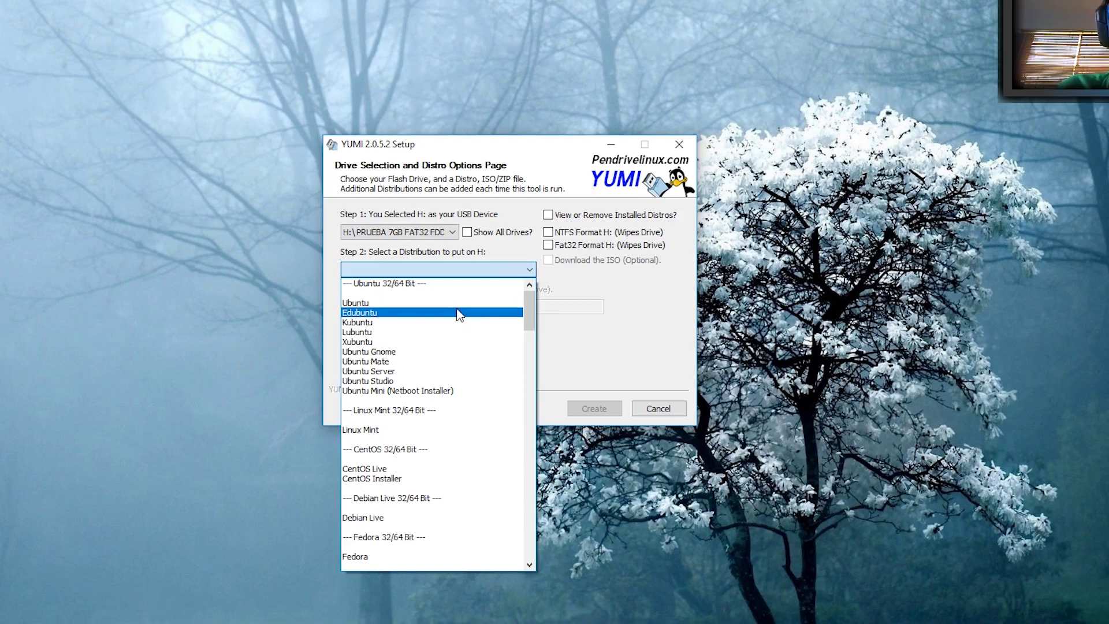
pyautogui.click(443, 303)
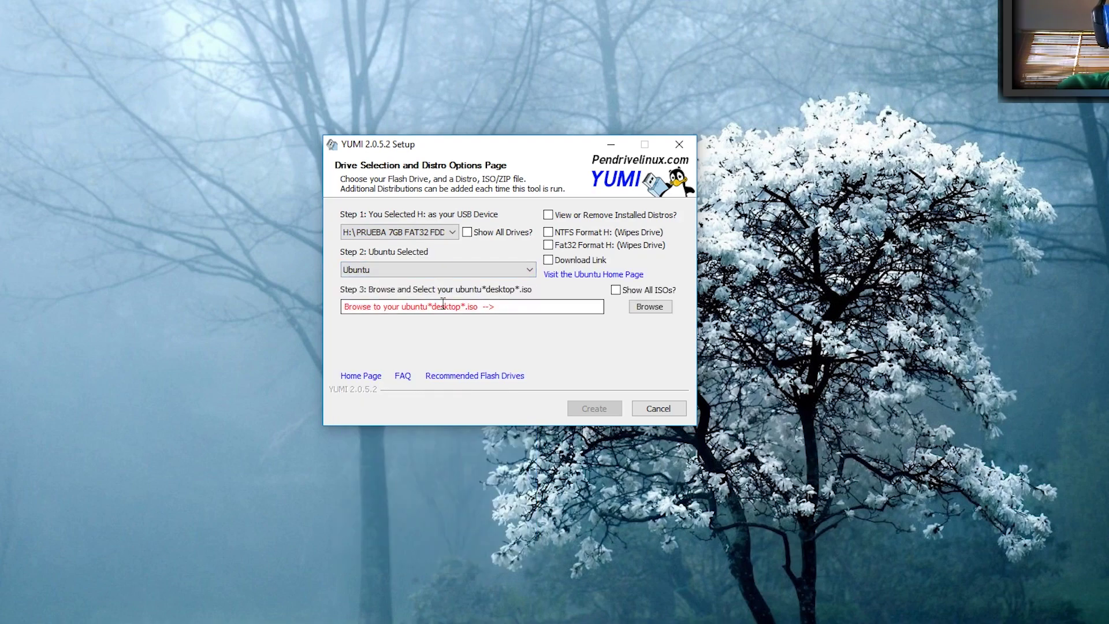
# Step: Load ubuntu-gnome-16.04.3-desktop-amd64.iso from the ISOS folder on Elements (G:) as the source ISO
pyautogui.click(652, 309)
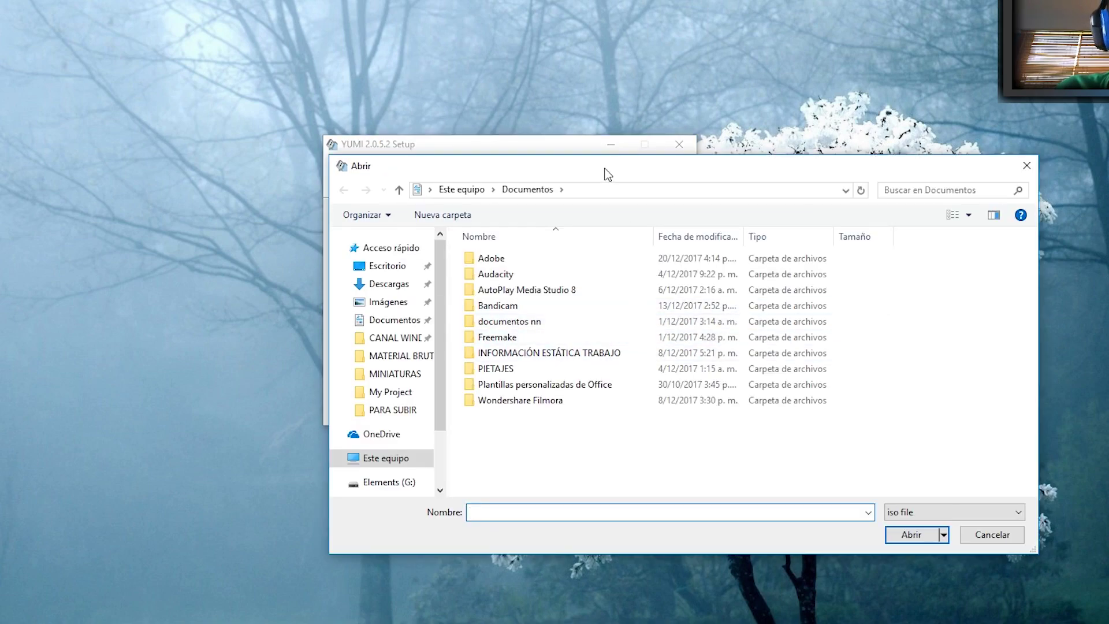
pyautogui.moveTo(604, 167); pyautogui.dragTo(504, 149)
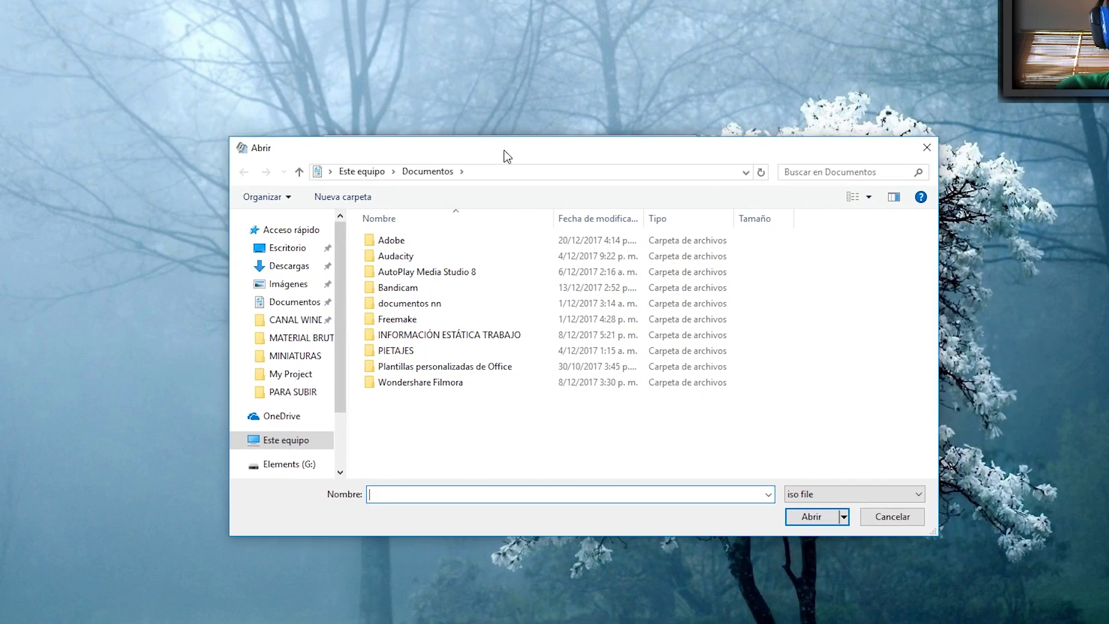
pyautogui.click(292, 466)
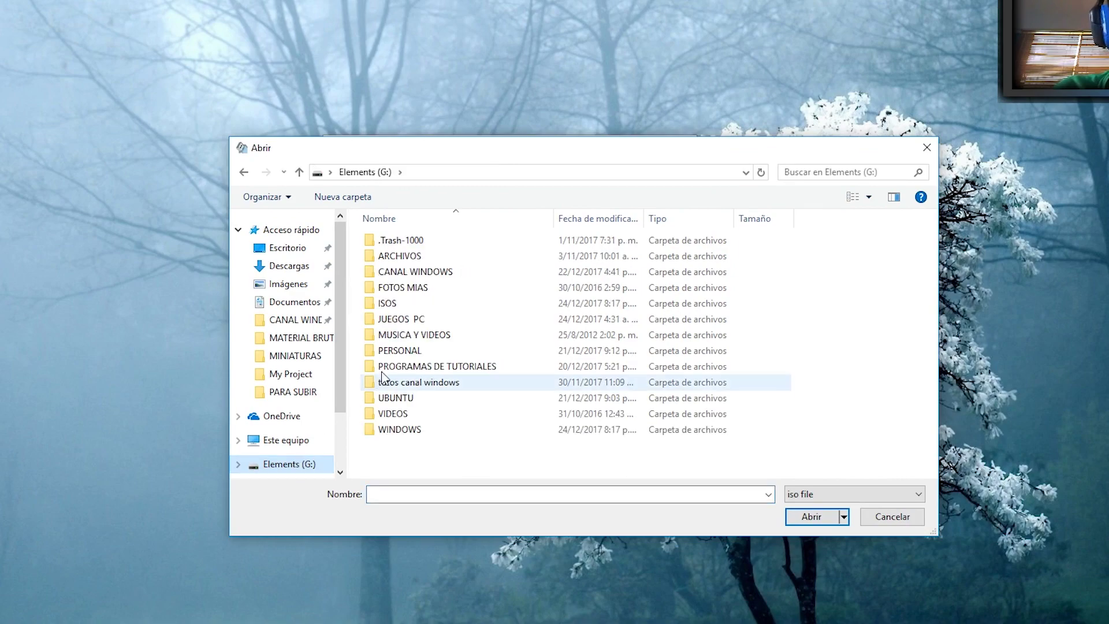
pyautogui.doubleClick(410, 305)
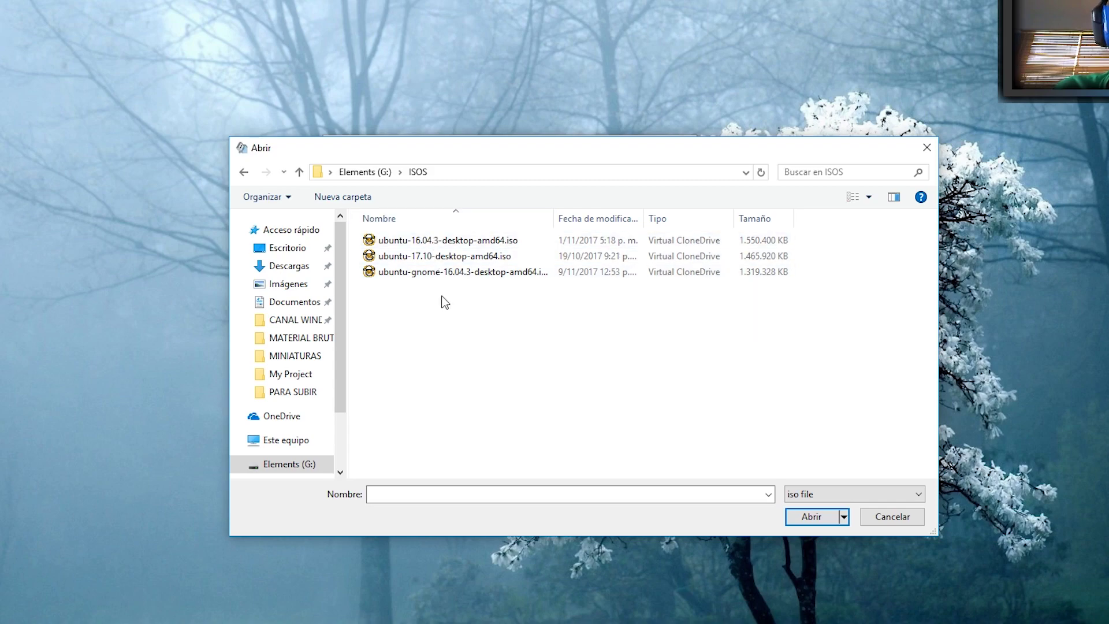
pyautogui.click(441, 275)
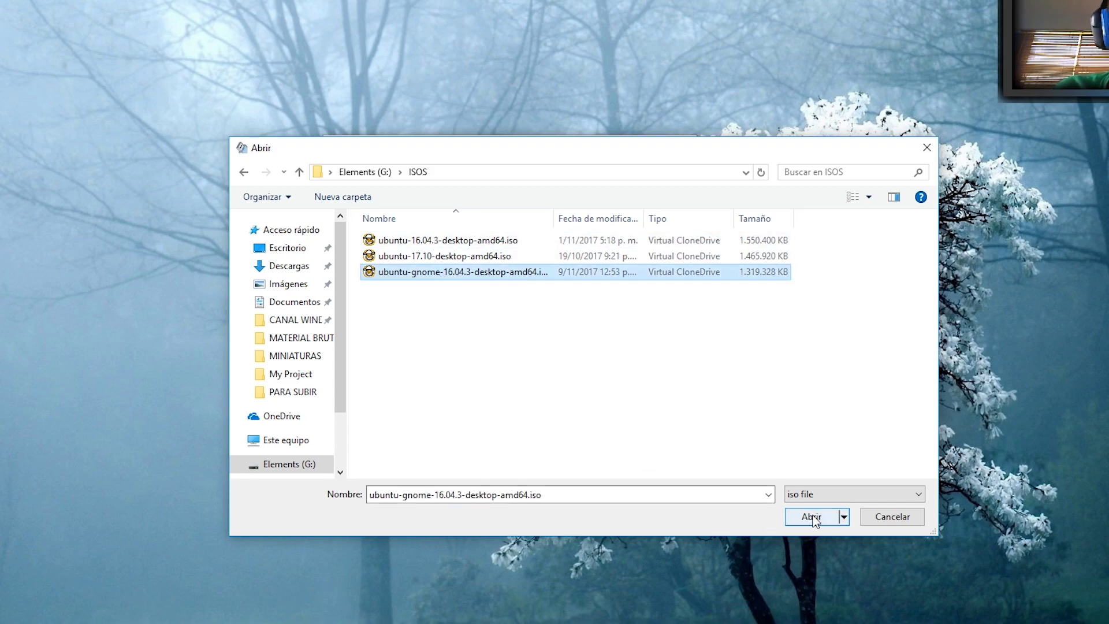
pyautogui.click(811, 516)
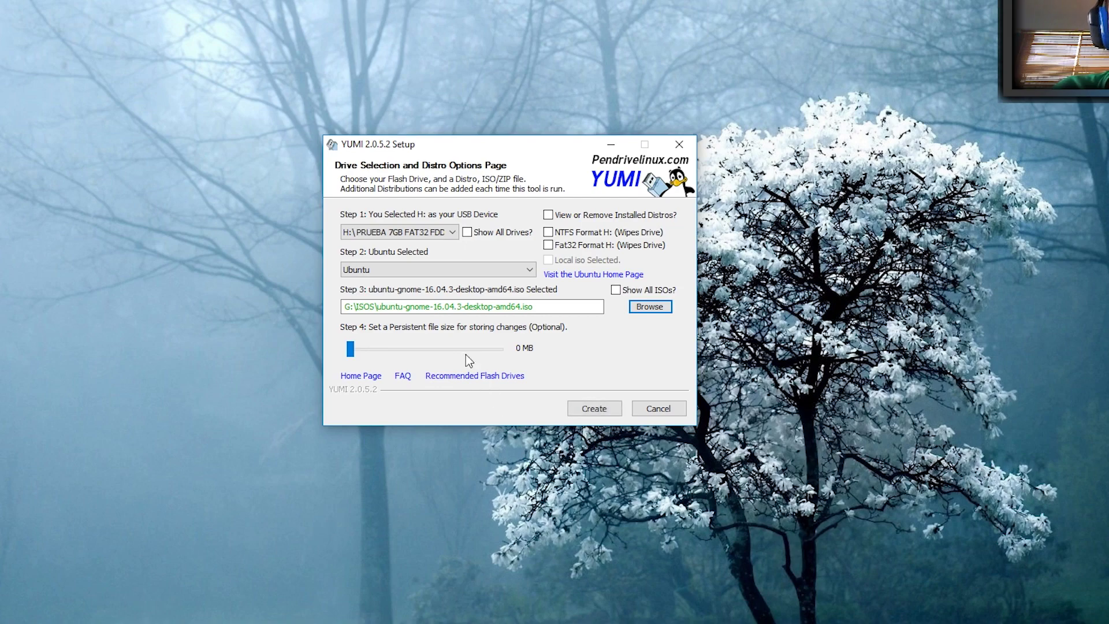
# Step: Start creating the bootable Ubuntu USB and approve overwriting the MBR and label on H:
pyautogui.click(588, 411)
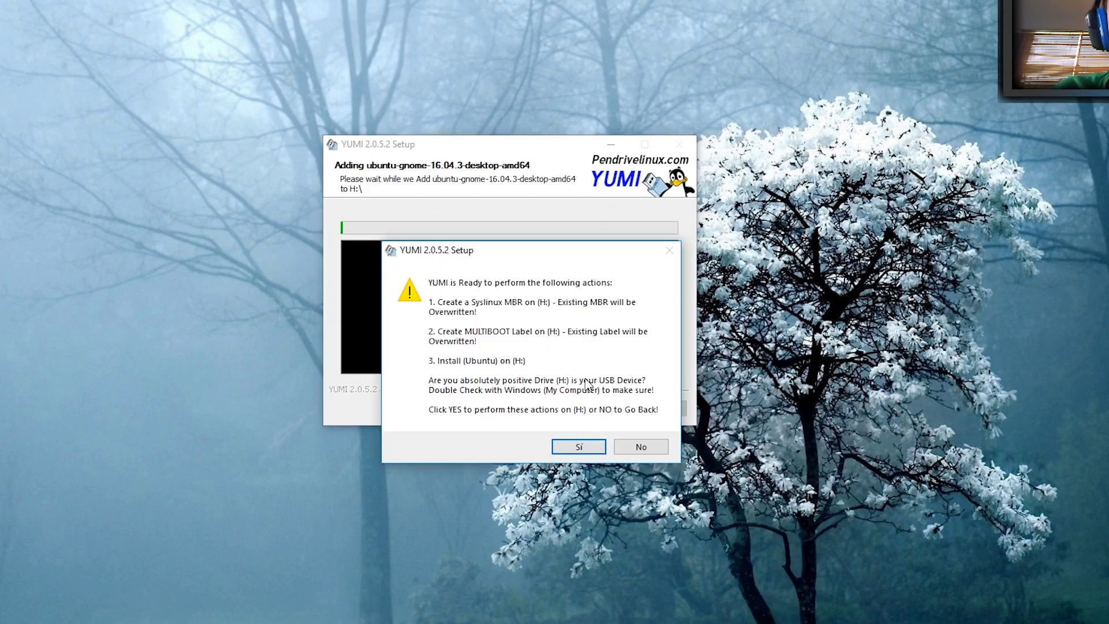
pyautogui.moveTo(530, 257); pyautogui.dragTo(486, 248)
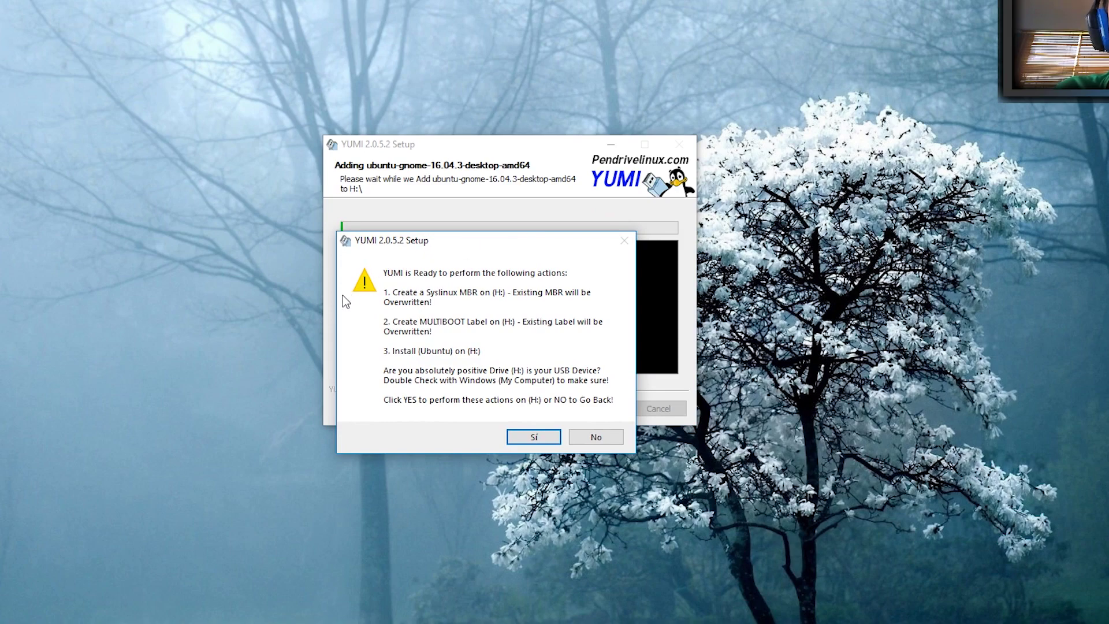
pyautogui.click(517, 439)
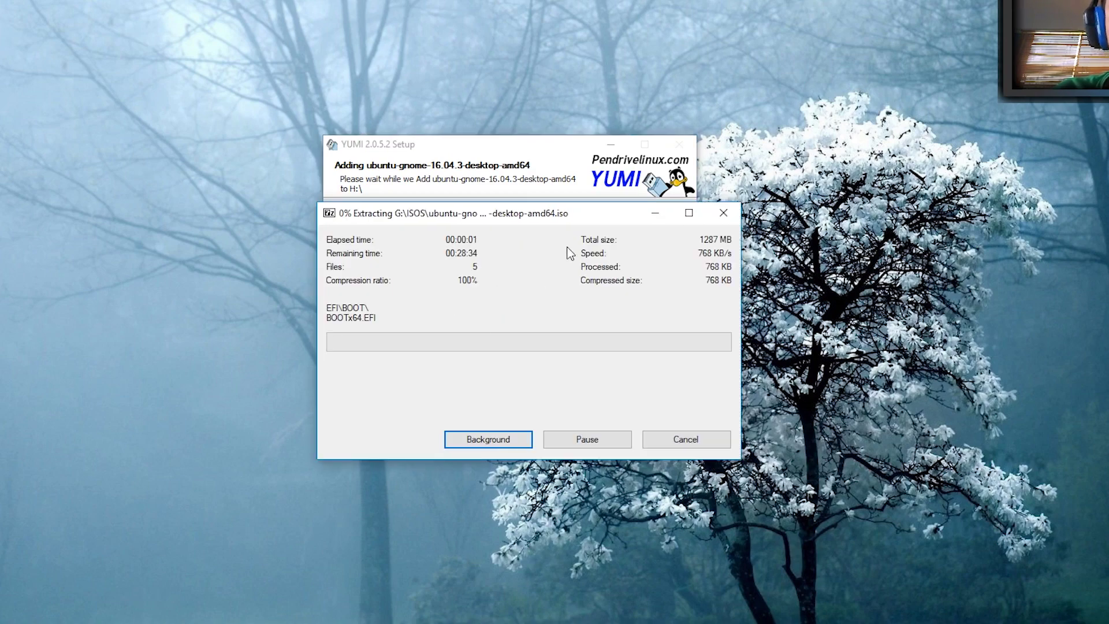
pyautogui.moveTo(544, 219); pyautogui.dragTo(524, 196)
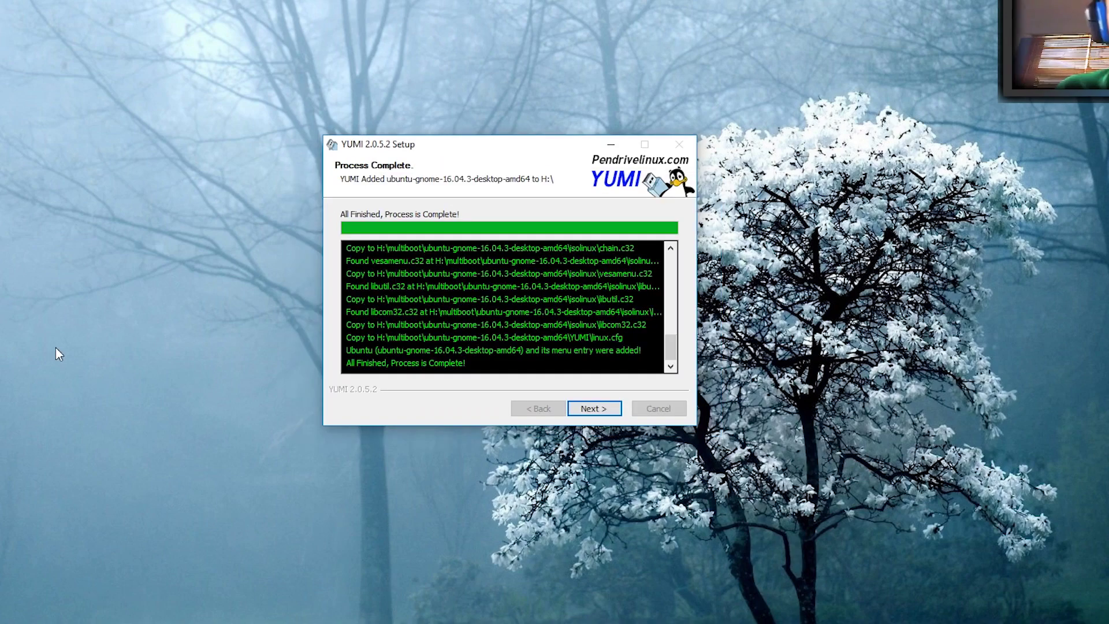
# Step: Proceed past the completed Ubuntu installation and agree to add more ISOs/distros on H:
pyautogui.moveTo(478, 151); pyautogui.dragTo(486, 146)
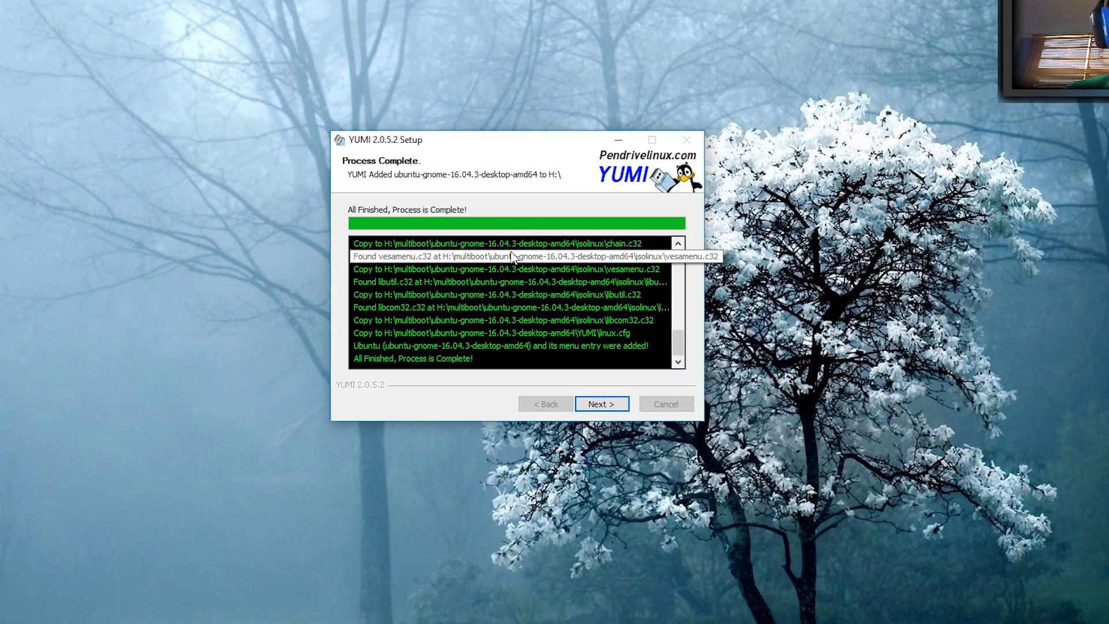
pyautogui.moveTo(523, 144); pyautogui.dragTo(531, 138)
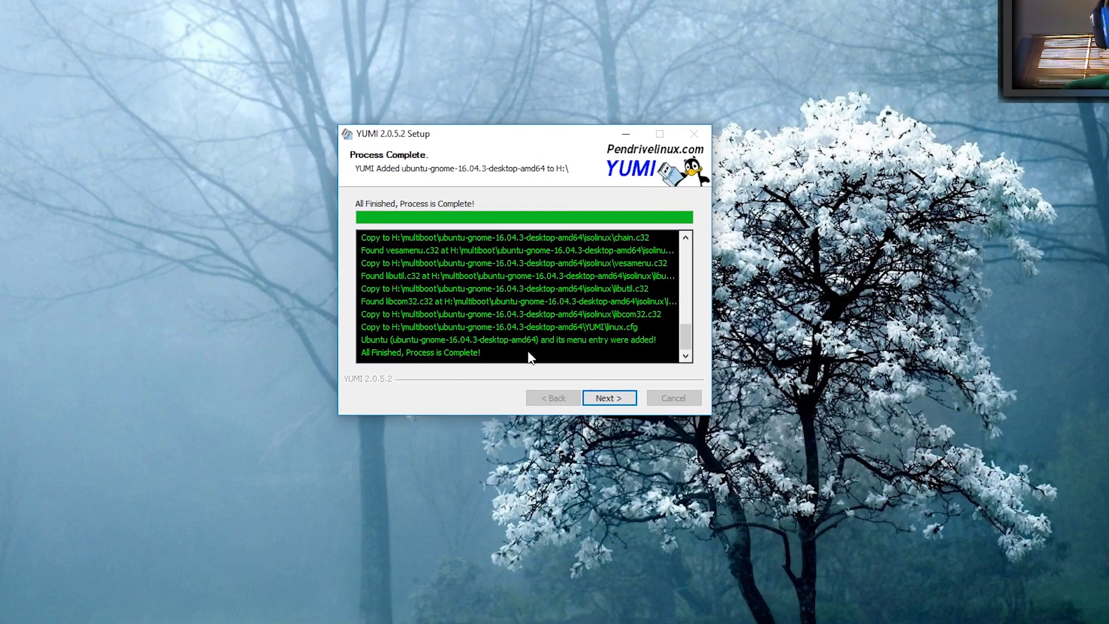
pyautogui.click(609, 399)
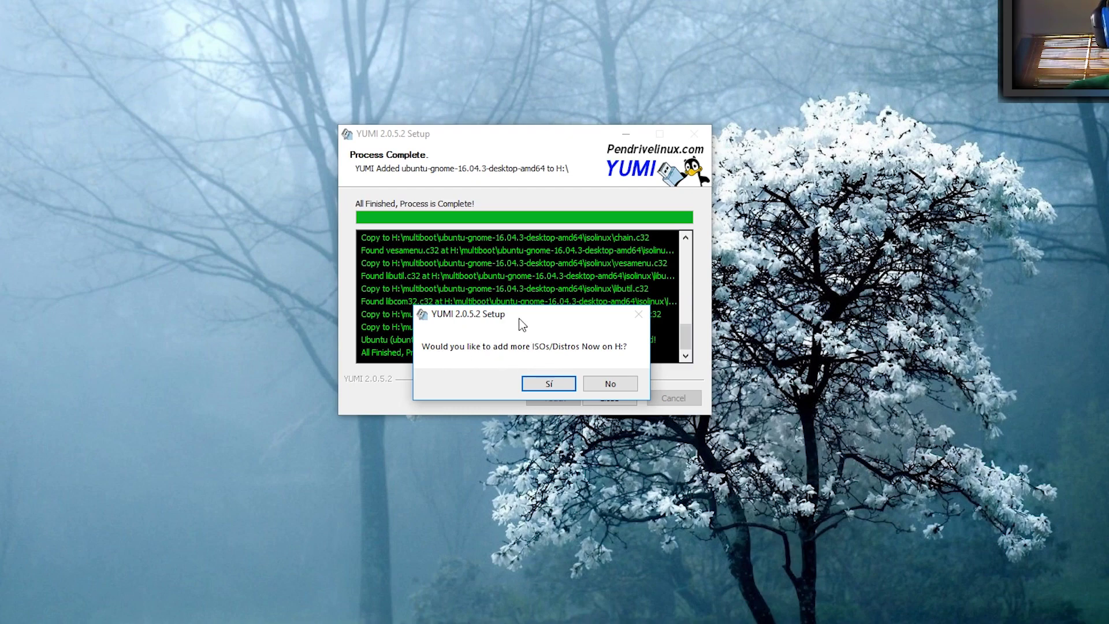
pyautogui.moveTo(518, 318); pyautogui.dragTo(518, 307)
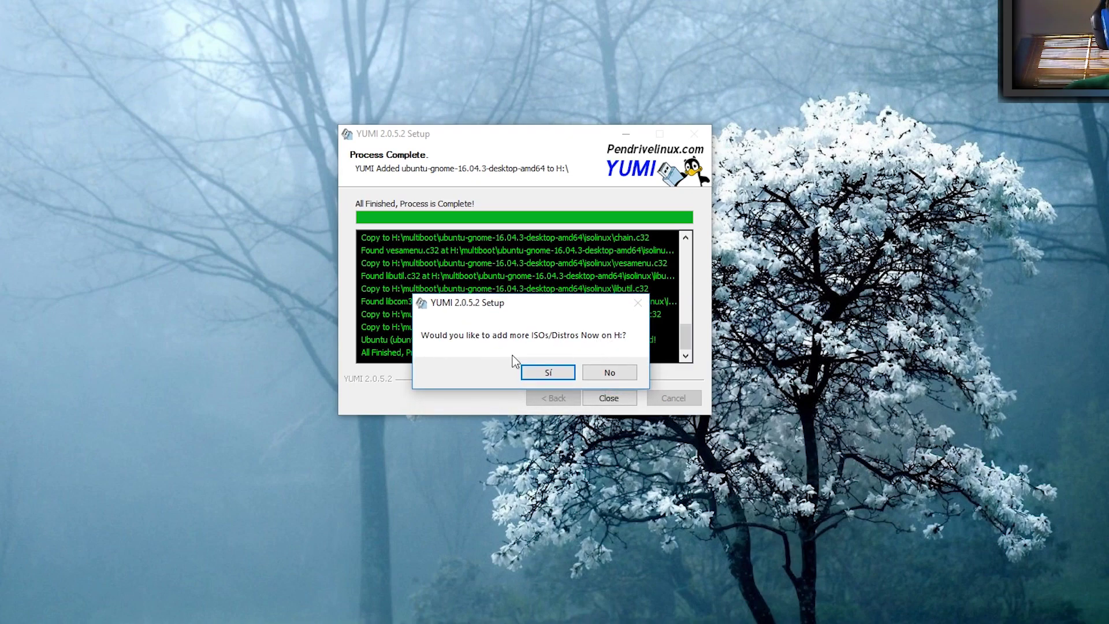
pyautogui.click(543, 372)
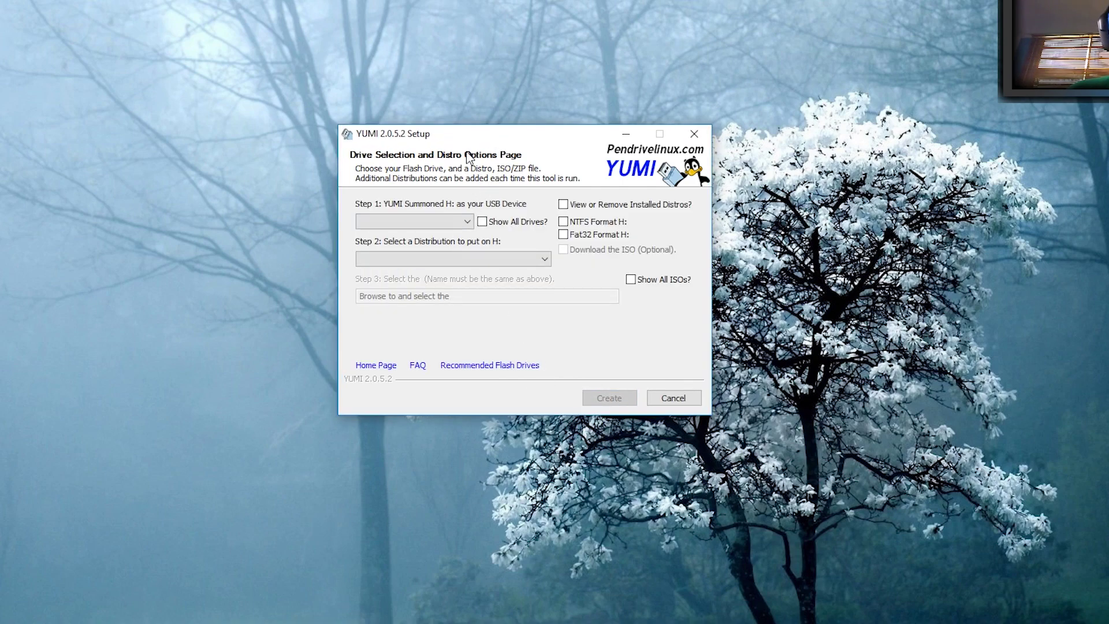
# Step: Select the H:\ MULTIBOOT drive as the USB device for the additional ISO
pyautogui.click(467, 221)
pyautogui.click(416, 244)
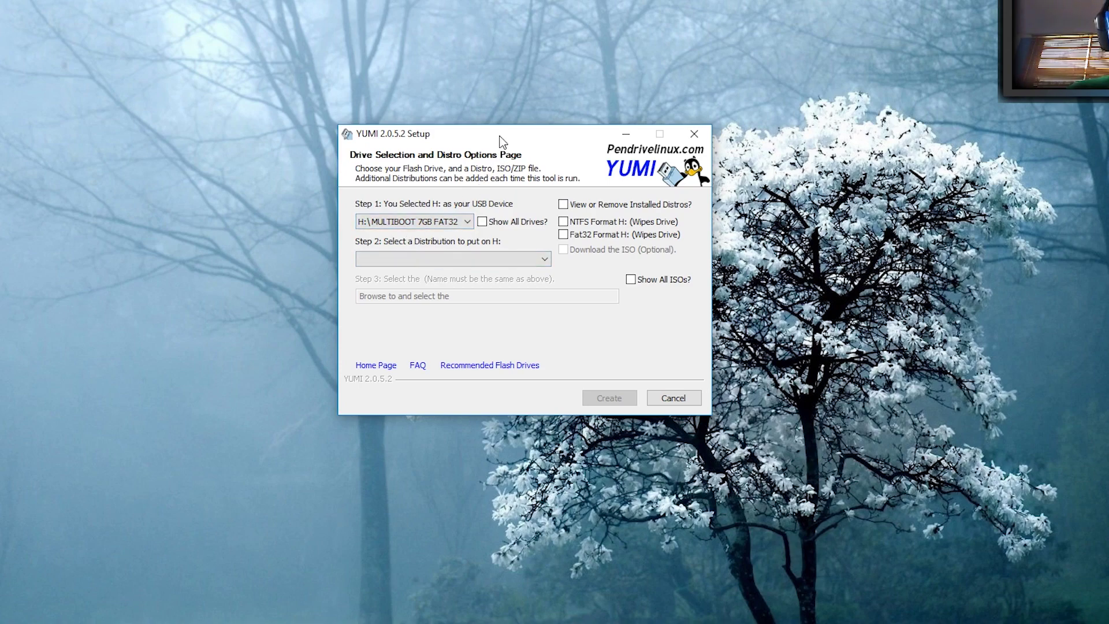
pyautogui.moveTo(500, 141); pyautogui.dragTo(495, 136)
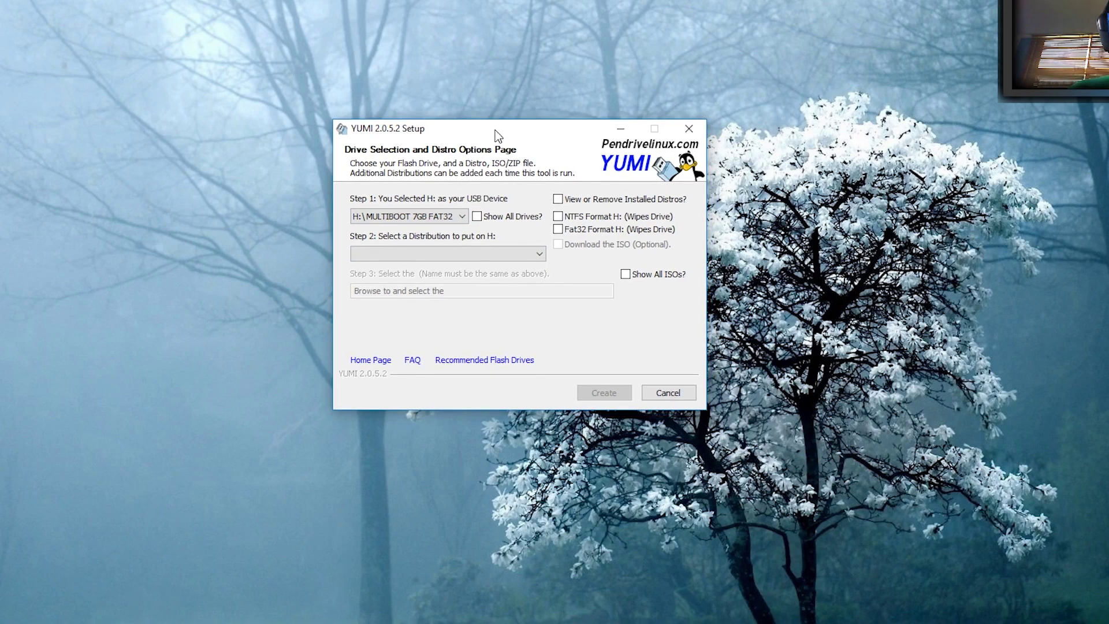
# Step: Choose Single Windows Vista/7/8/10 Installer as the distribution to put on H:
pyautogui.click(527, 254)
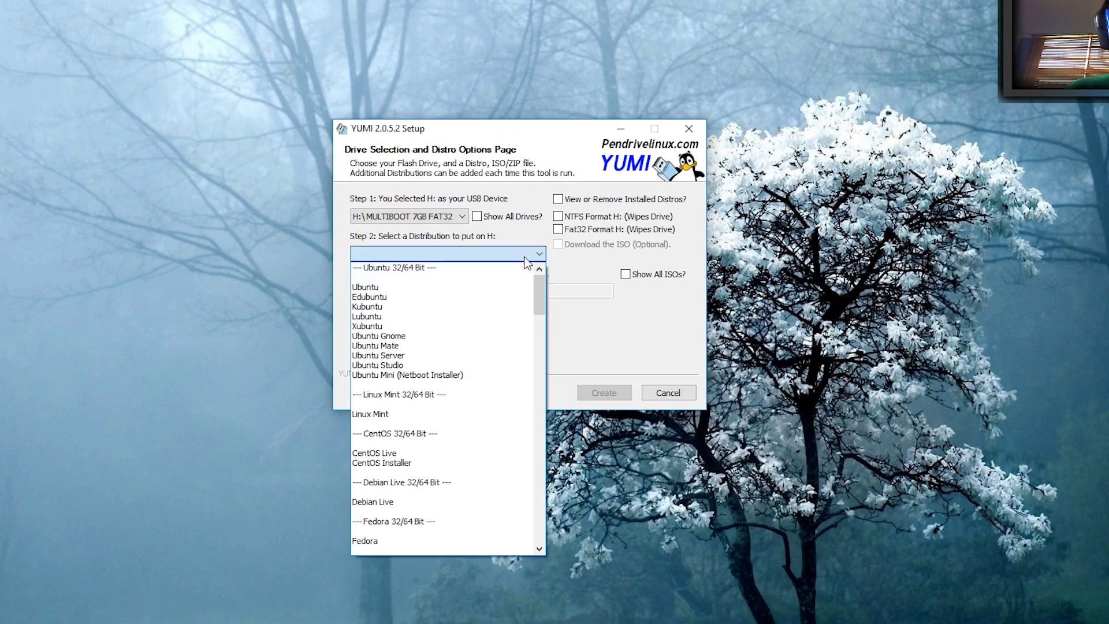
pyautogui.scroll(-3, 473, 441)
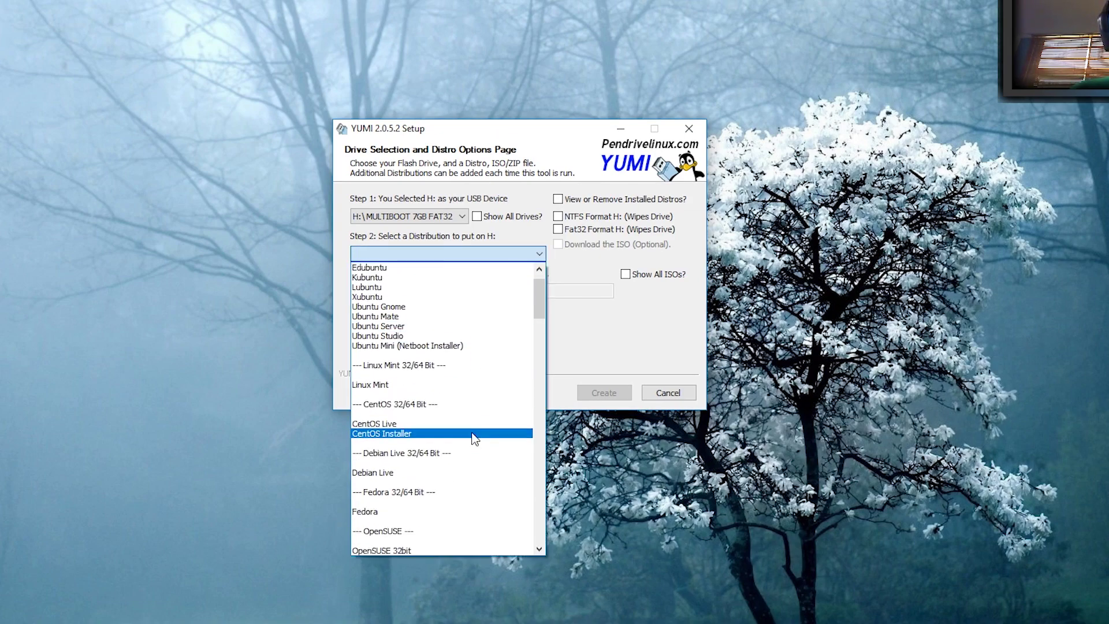
pyautogui.scroll(-8, 473, 438)
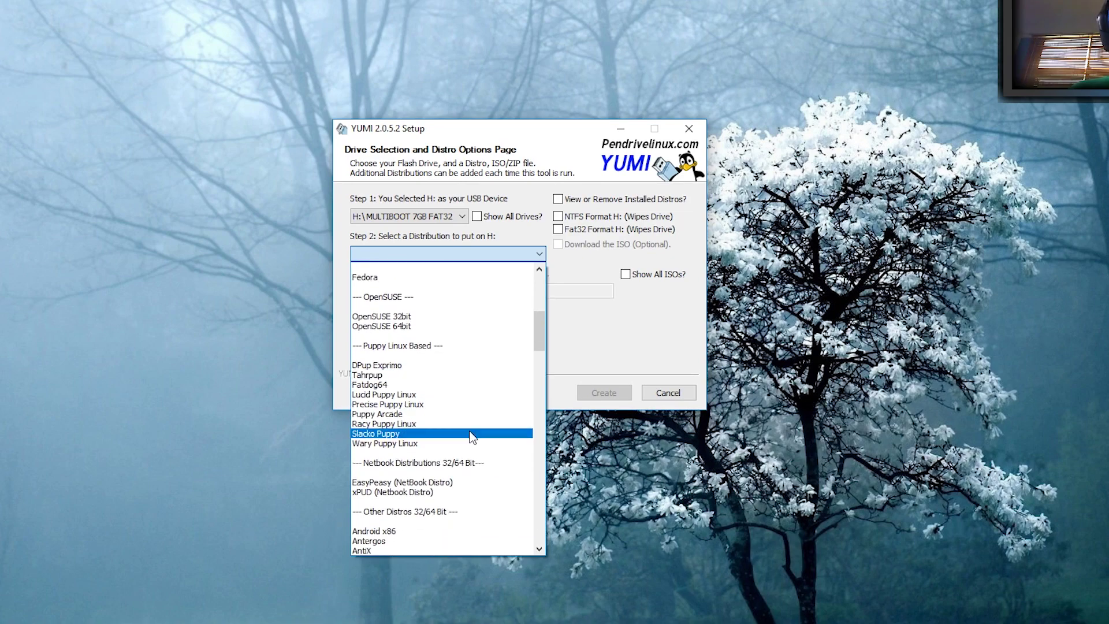
pyautogui.scroll(-15, 470, 439)
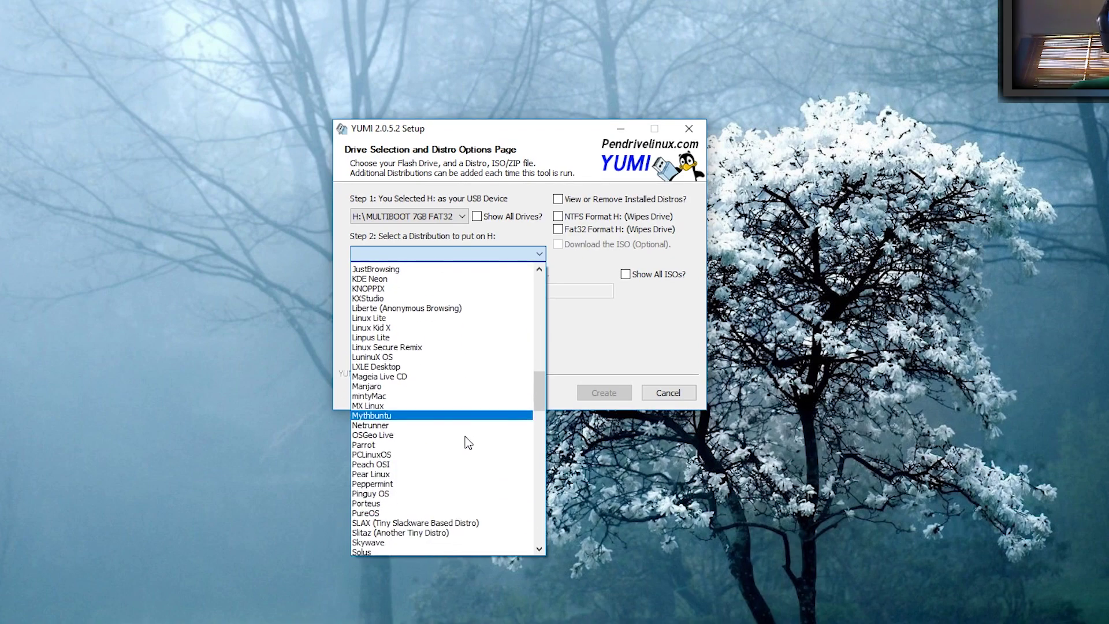
pyautogui.scroll(-11, 468, 442)
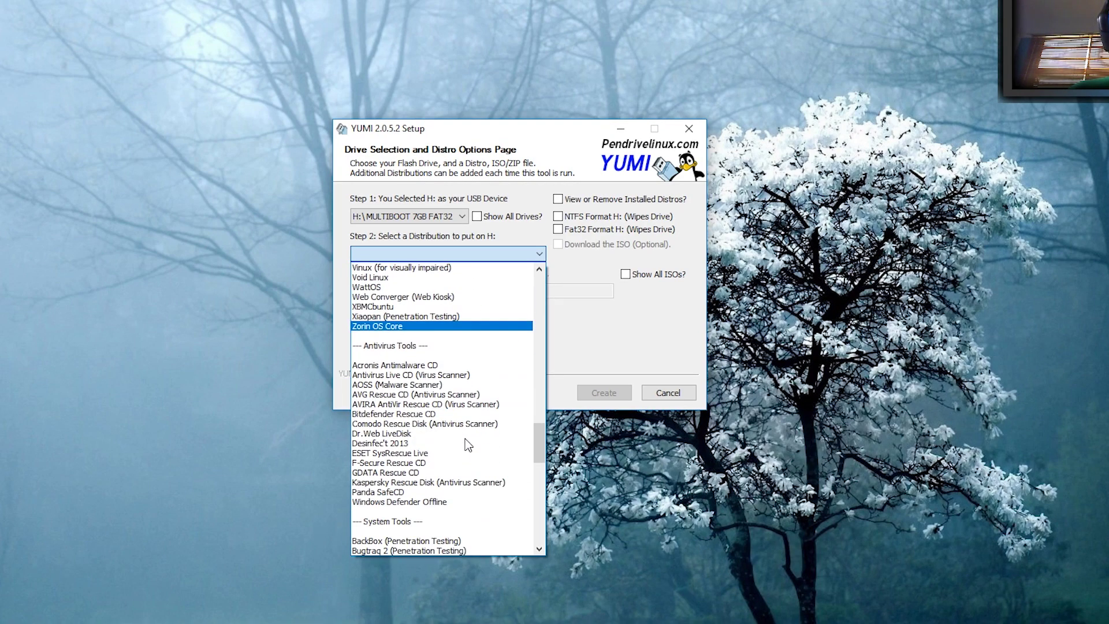
pyautogui.scroll(-12, 465, 442)
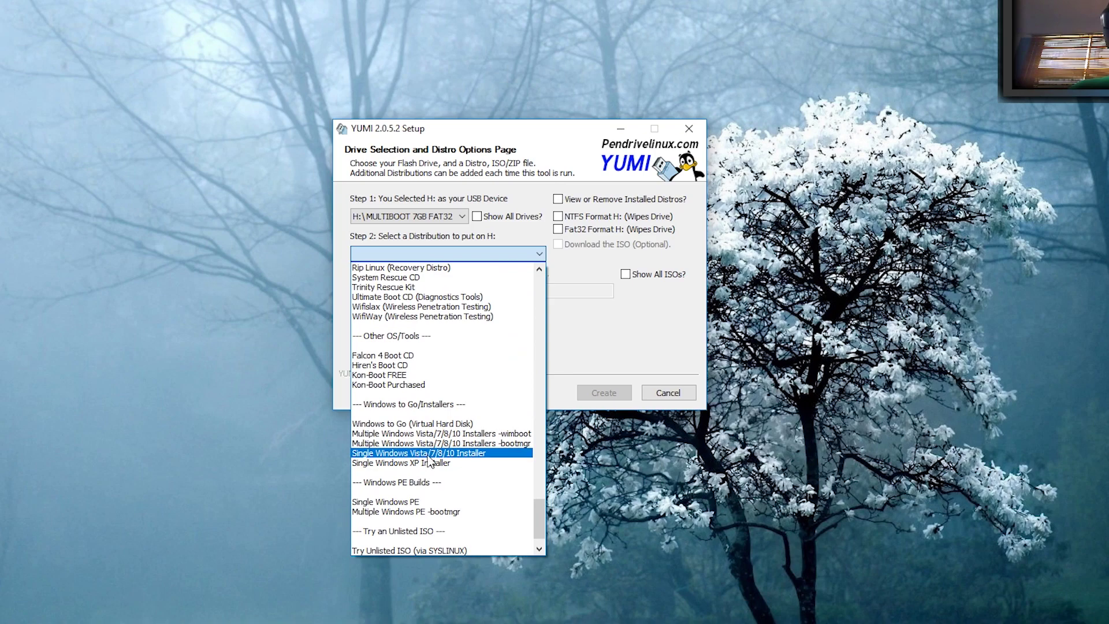
pyautogui.click(470, 454)
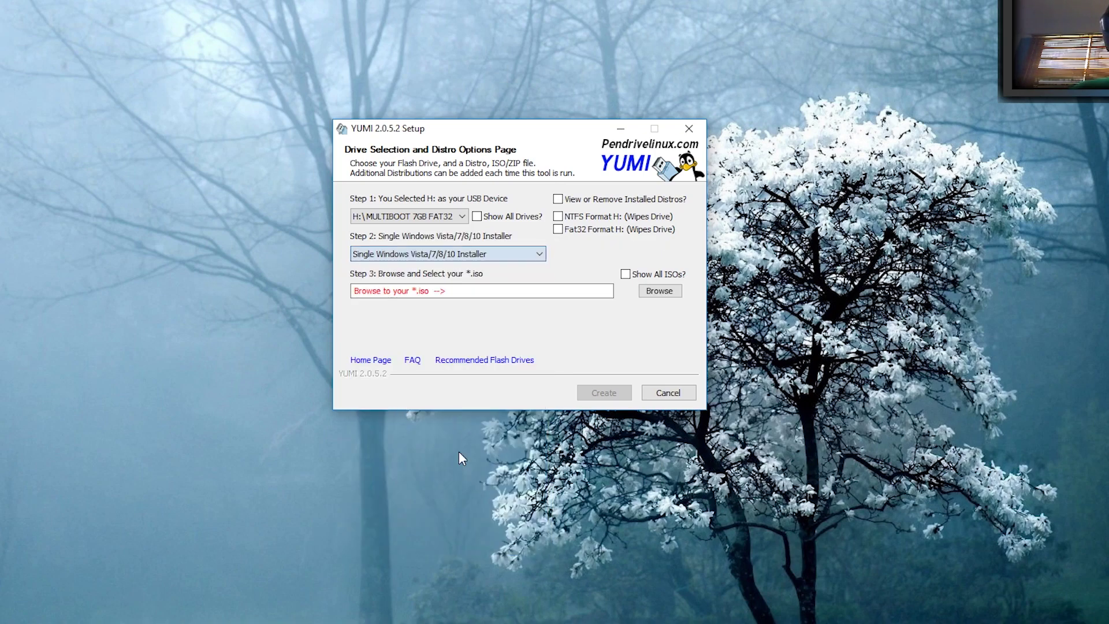
# Step: Load Windows 10 64-bit- ES-MX CREATOR UPDATE.iso from the ISOS folder on Elements (G:) as the source ISO
pyautogui.click(659, 291)
pyautogui.moveTo(602, 159); pyautogui.dragTo(515, 152)
pyautogui.click(489, 364)
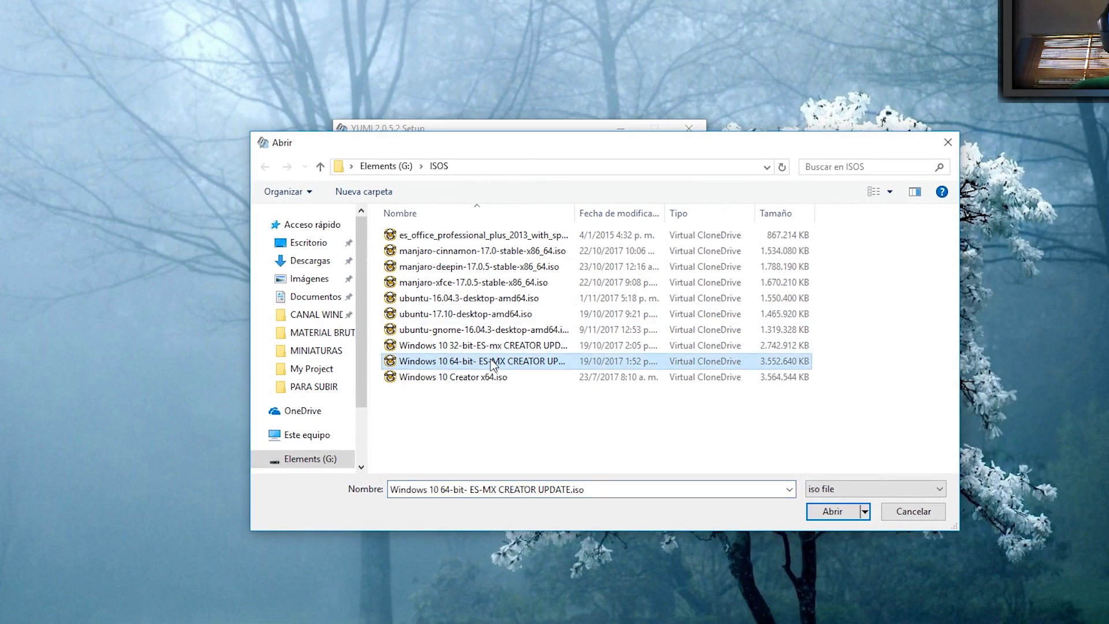
pyautogui.click(820, 511)
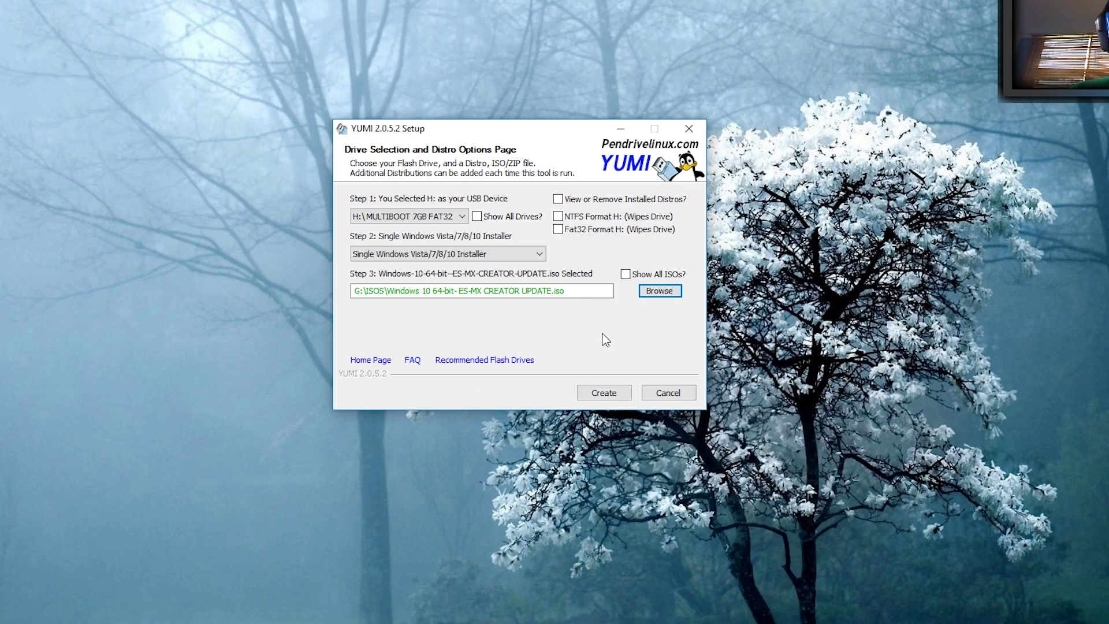
# Step: Start adding the Windows 10 installer to H: and move the extraction progress window higher on the desktop
pyautogui.click(600, 393)
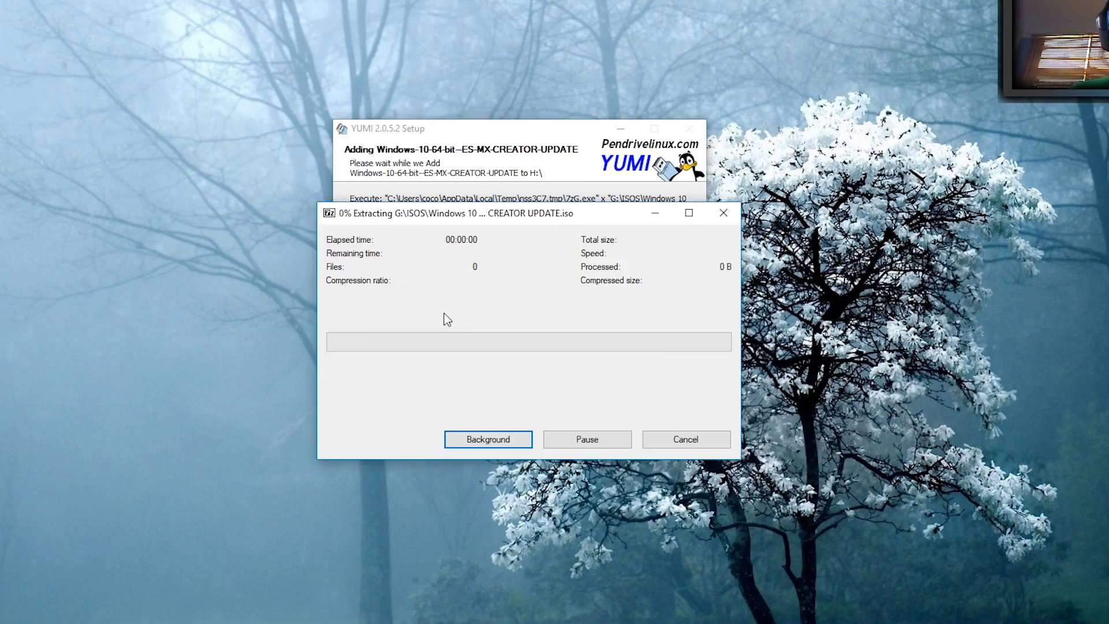
pyautogui.moveTo(515, 214); pyautogui.dragTo(496, 172)
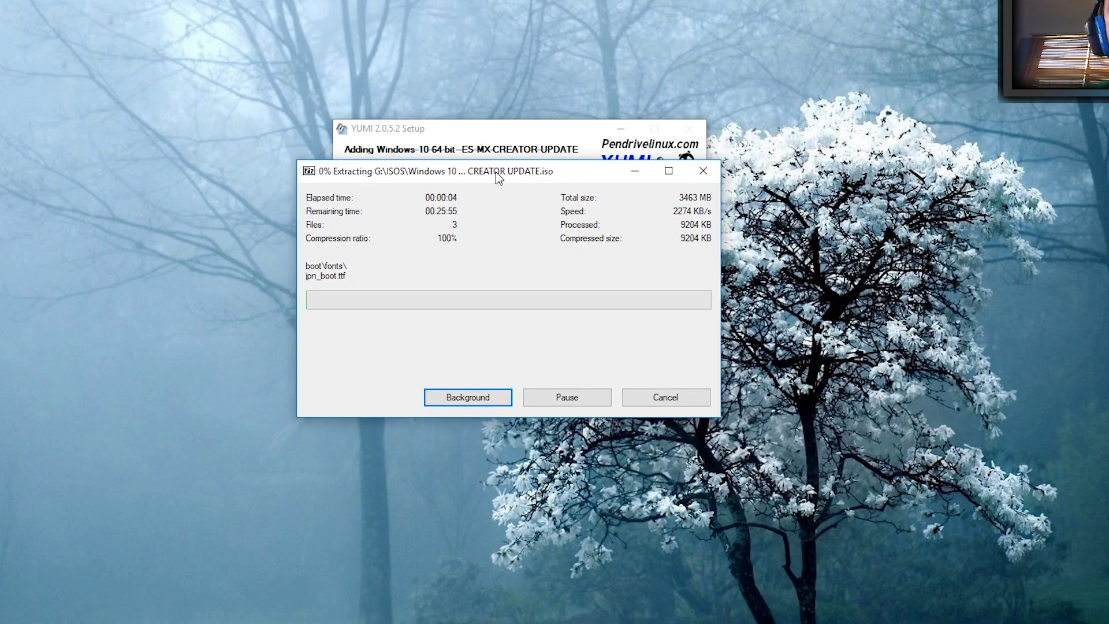
pyautogui.moveTo(496, 172); pyautogui.dragTo(496, 161)
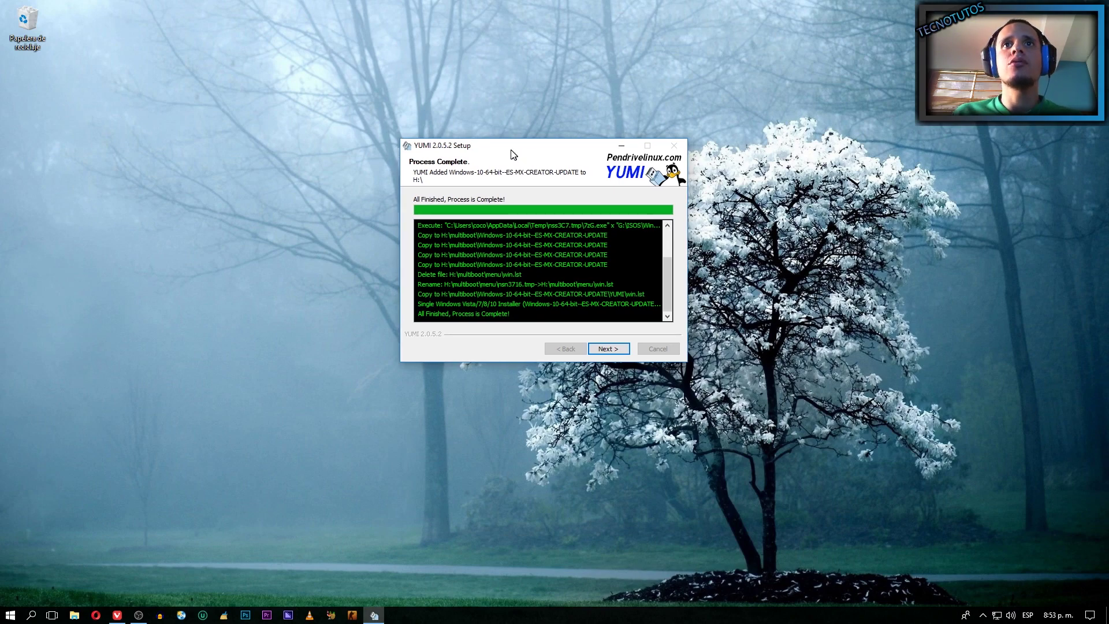
# Step: Proceed past the completed Windows 10 installation and decline adding more ISOs/distros on H:
pyautogui.moveTo(513, 154); pyautogui.dragTo(492, 156)
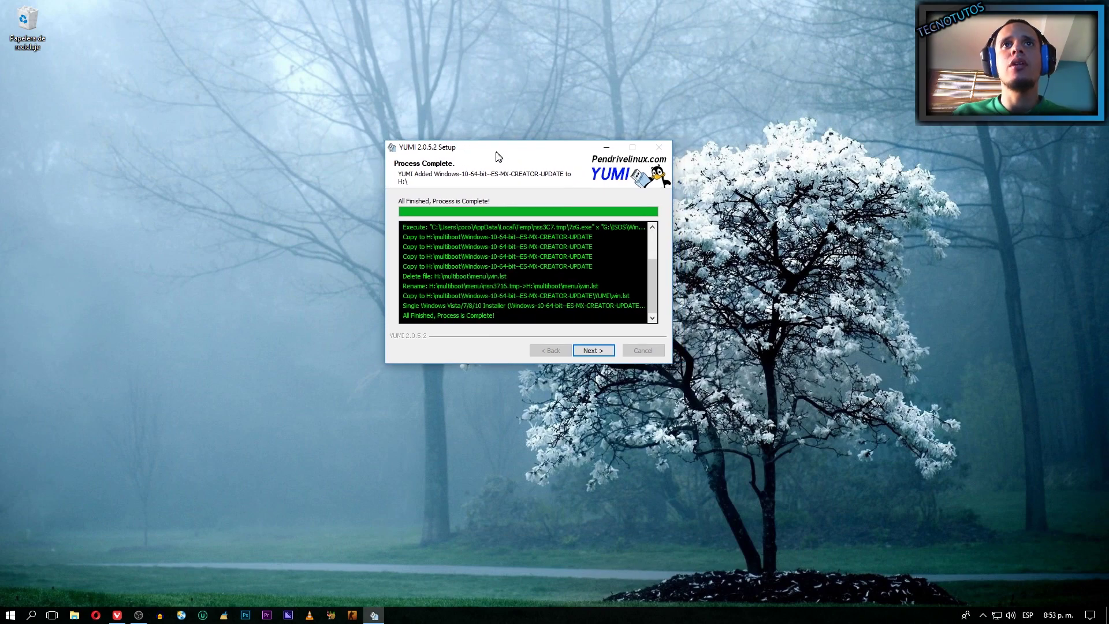
pyautogui.click(591, 351)
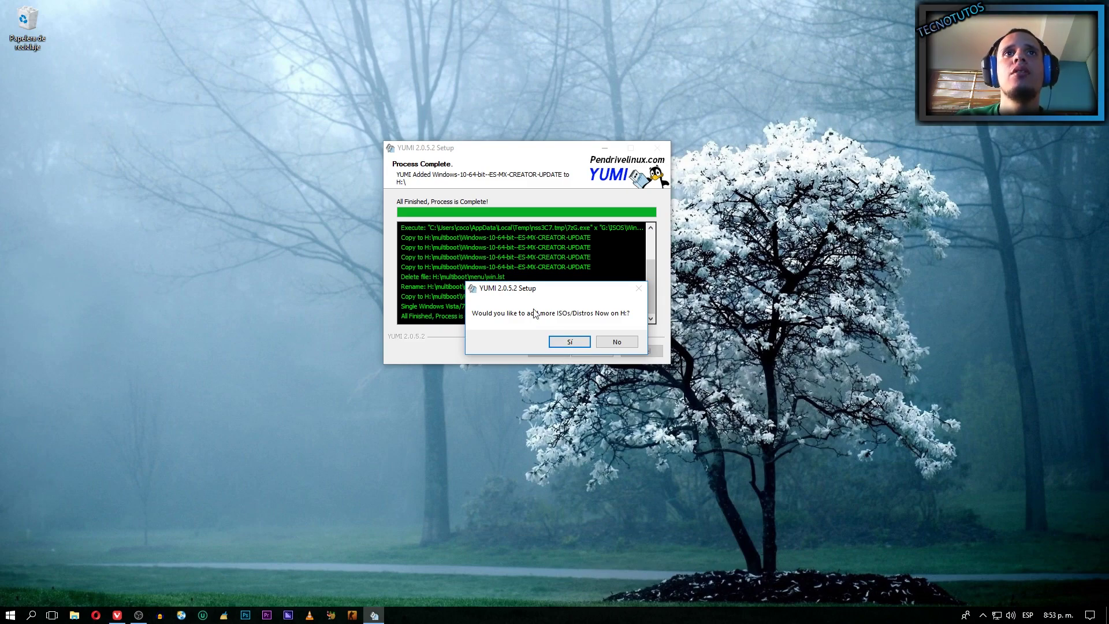
pyautogui.moveTo(544, 293); pyautogui.dragTo(543, 266)
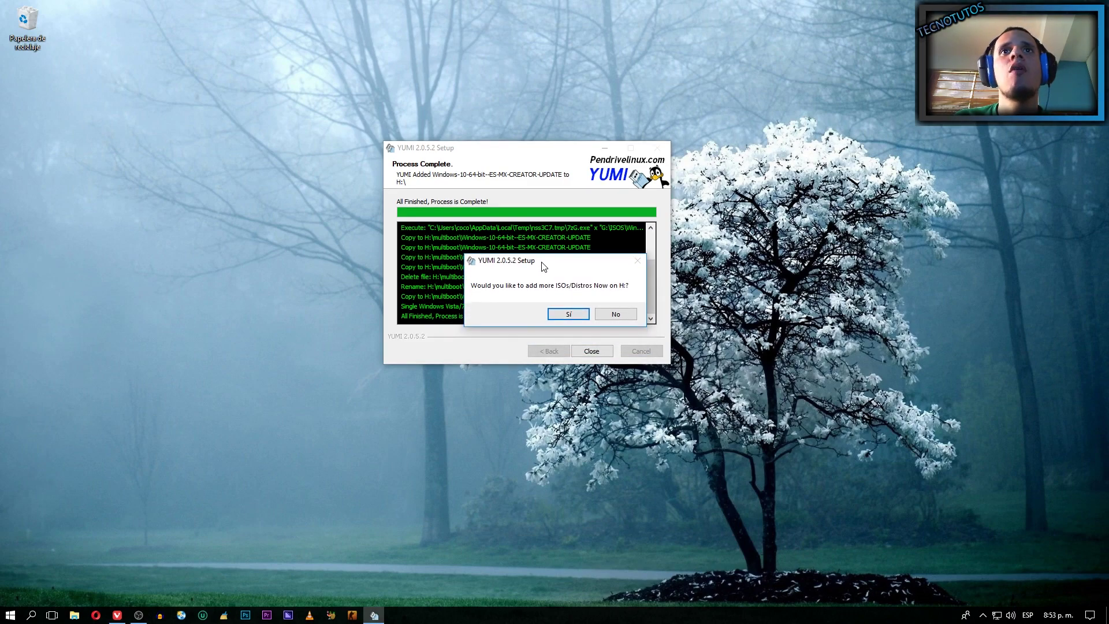
pyautogui.click(621, 316)
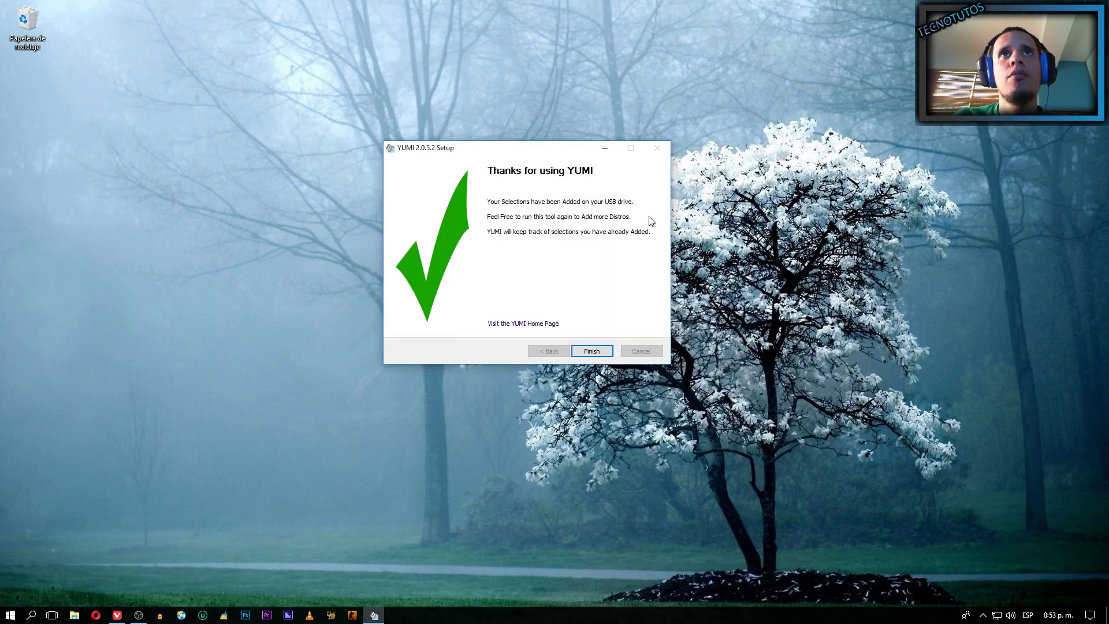
# Step: Finish the YUMI setup and move the YUMI executable's desktop icon directly beneath the recycle bin
pyautogui.moveTo(531, 153); pyautogui.dragTo(545, 150)
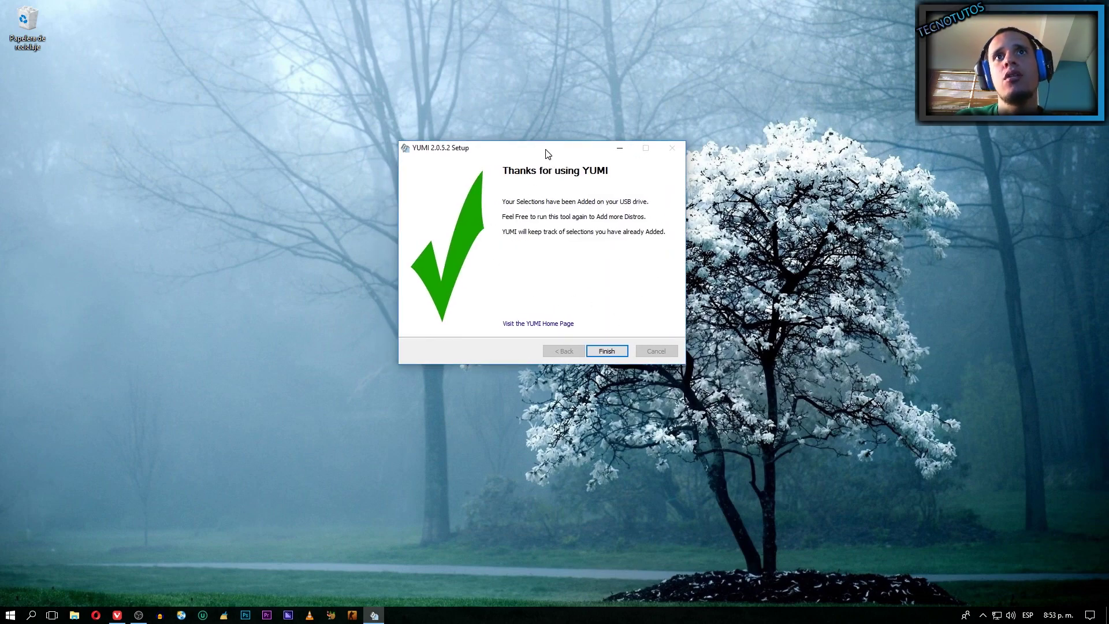
pyautogui.click(607, 353)
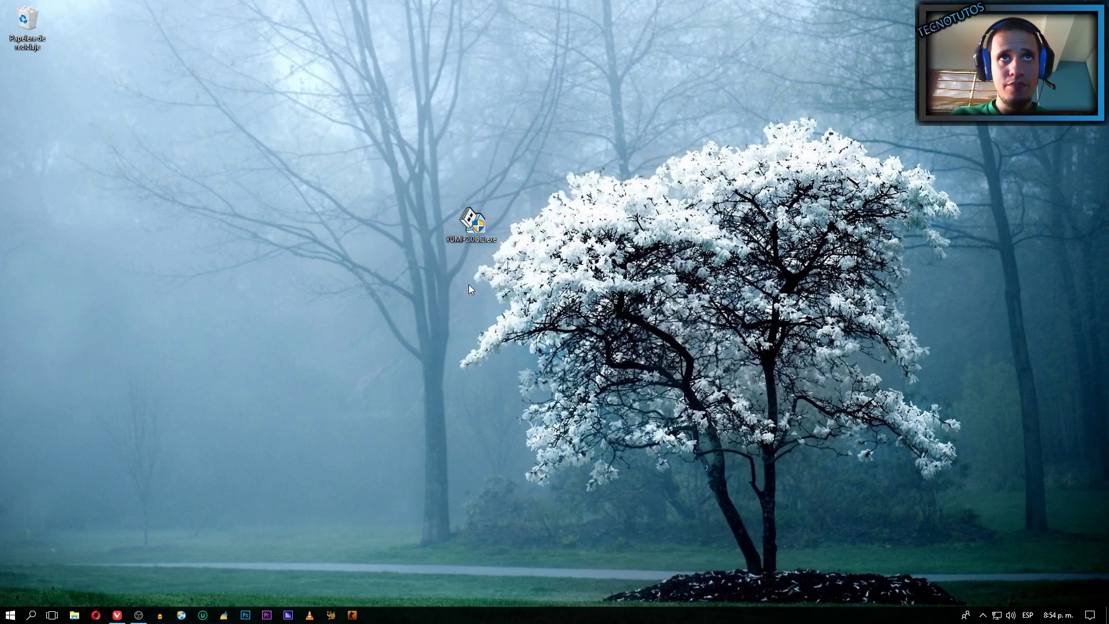
pyautogui.moveTo(471, 222); pyautogui.dragTo(32, 95)
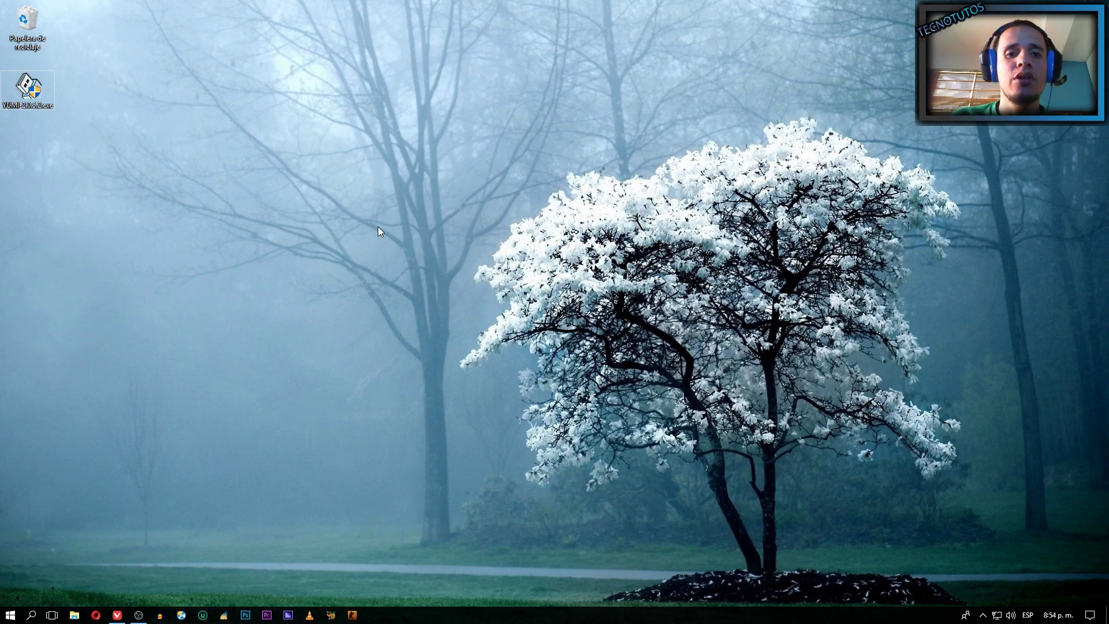
# Step: Open the MULTIBOOT (H:) drive in File Explorer and look over the files and folders in its root
pyautogui.click(75, 616)
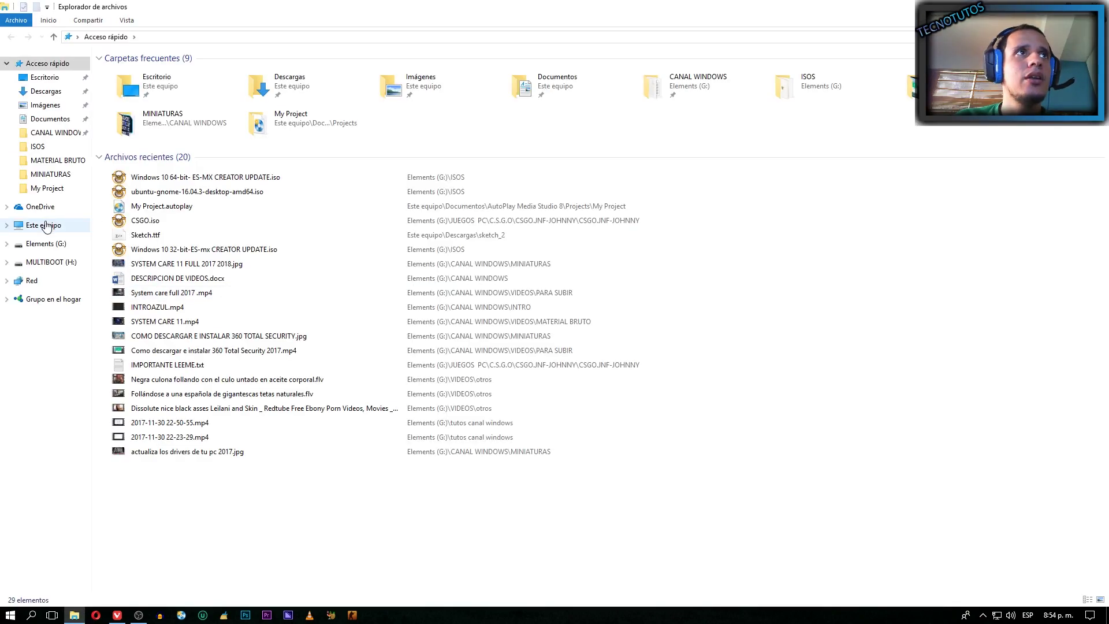
pyautogui.click(45, 225)
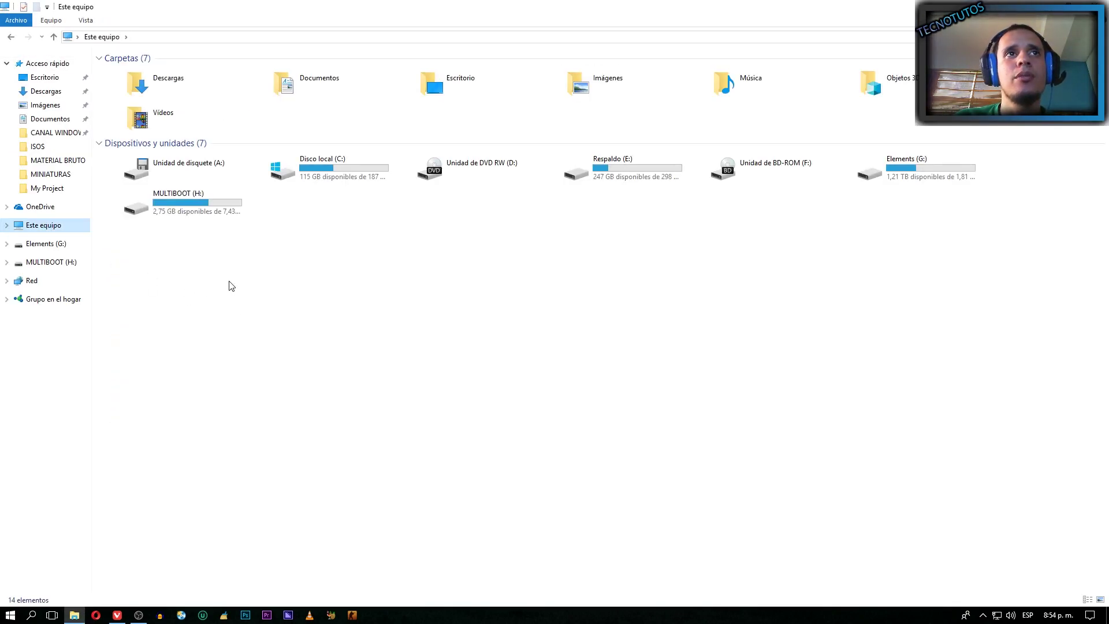
pyautogui.doubleClick(182, 199)
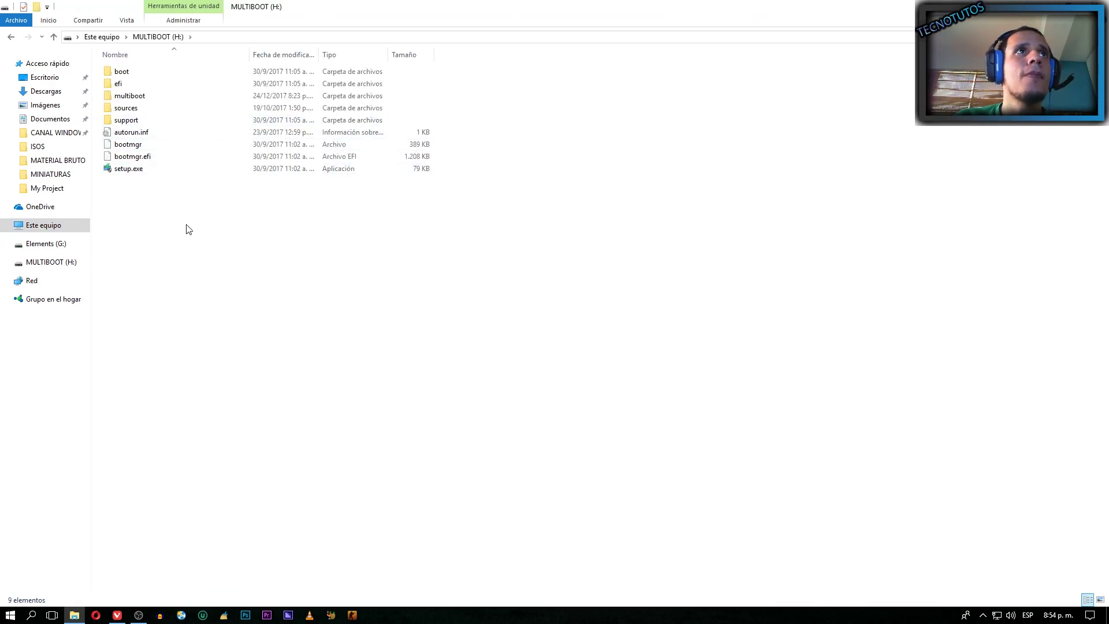
pyautogui.moveTo(231, 262); pyautogui.dragTo(157, 70)
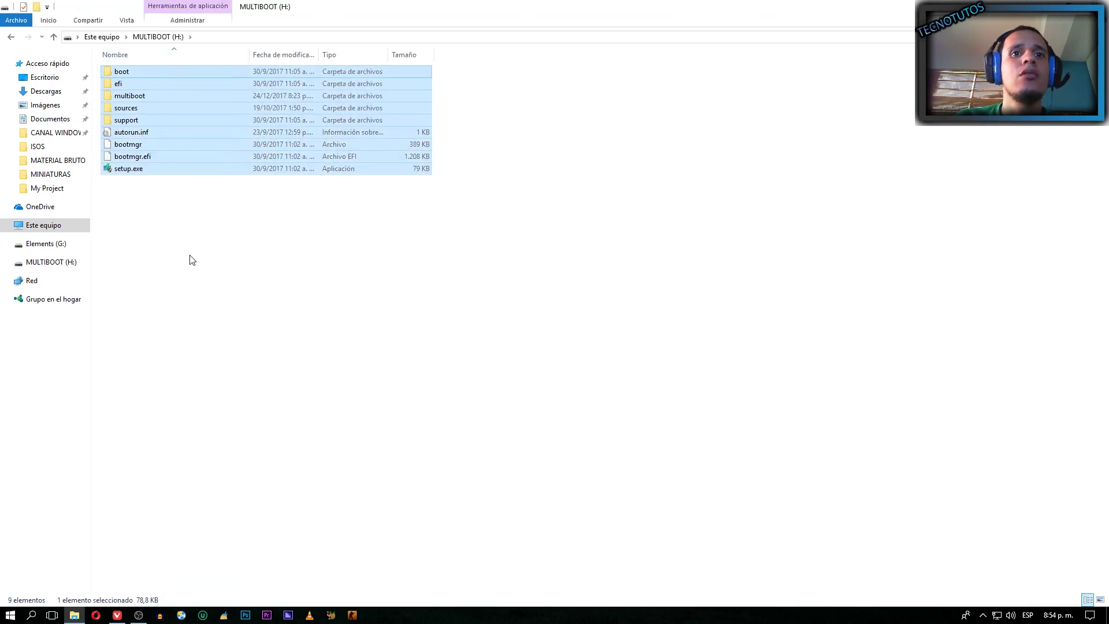
pyautogui.click(192, 239)
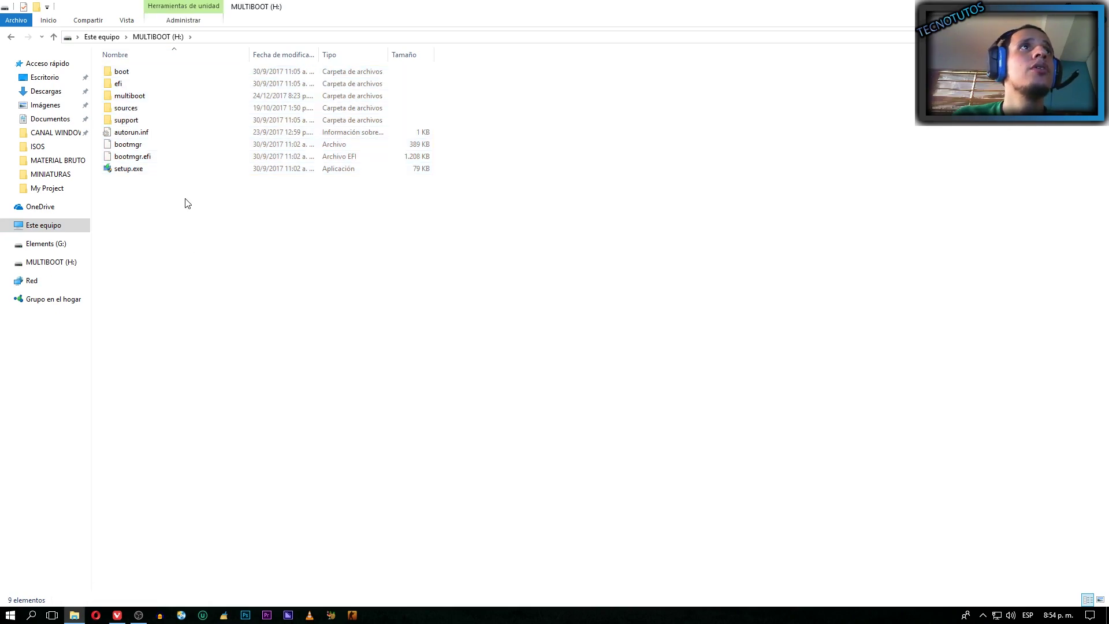
# Step: Check the Windows 10 and ubuntu-gnome-16.04.3 folders inside the multiboot folder on H:, and return to the desktop
pyautogui.press('m')
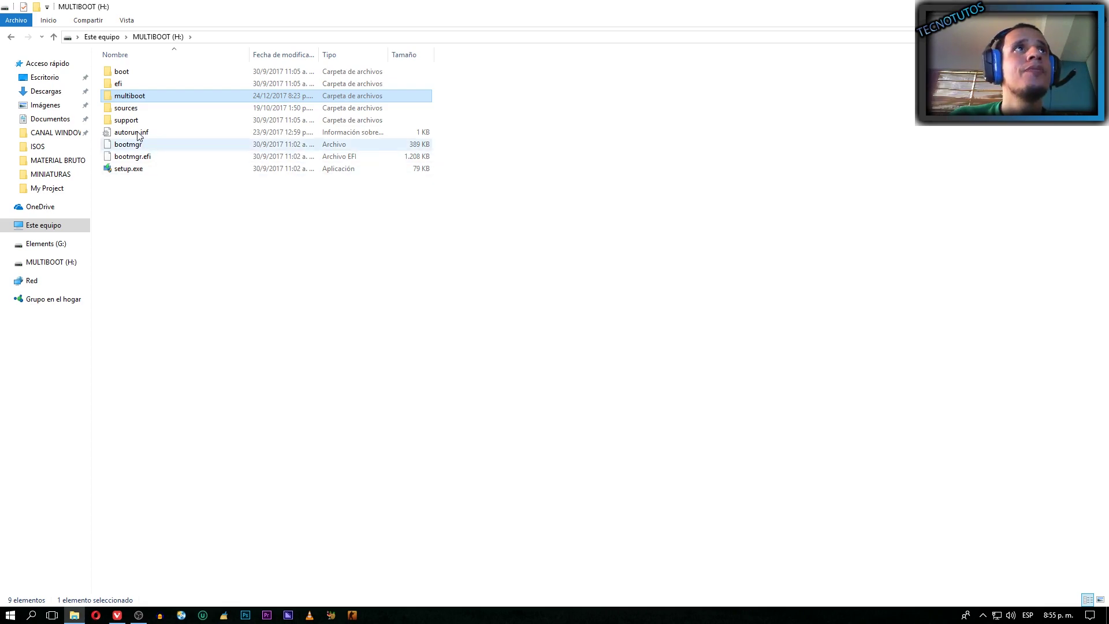
pyautogui.doubleClick(145, 97)
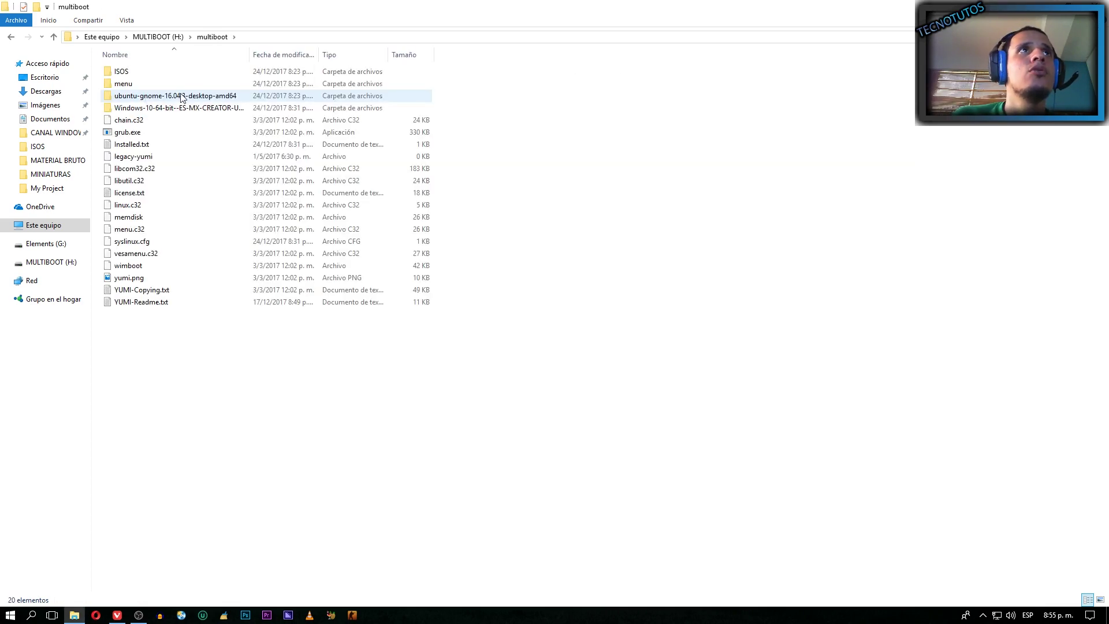
pyautogui.press('m')
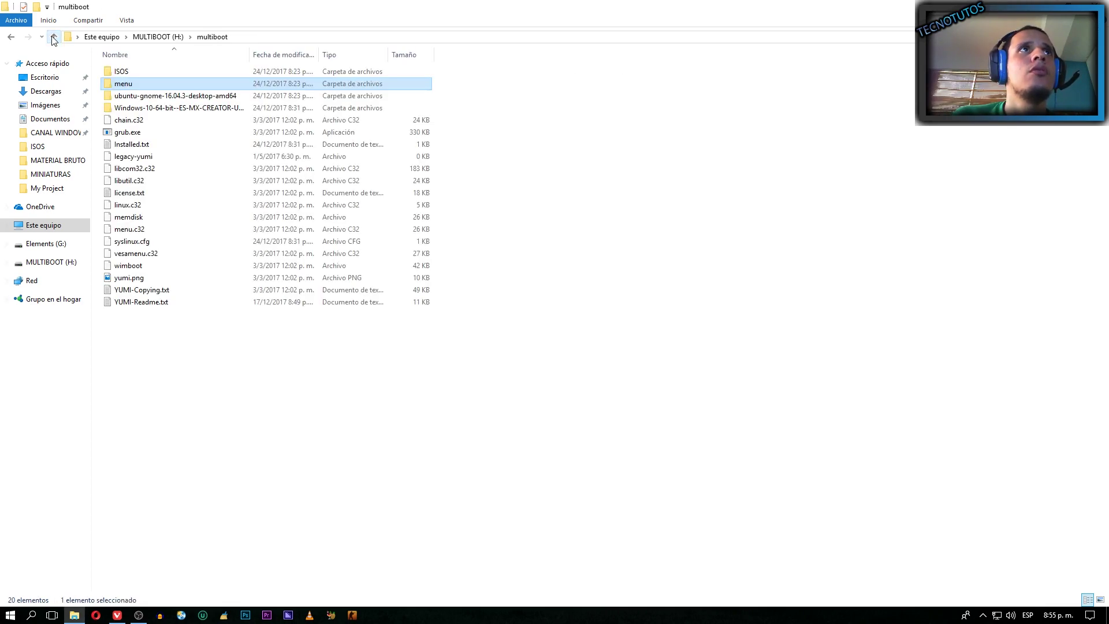
pyautogui.click(189, 109)
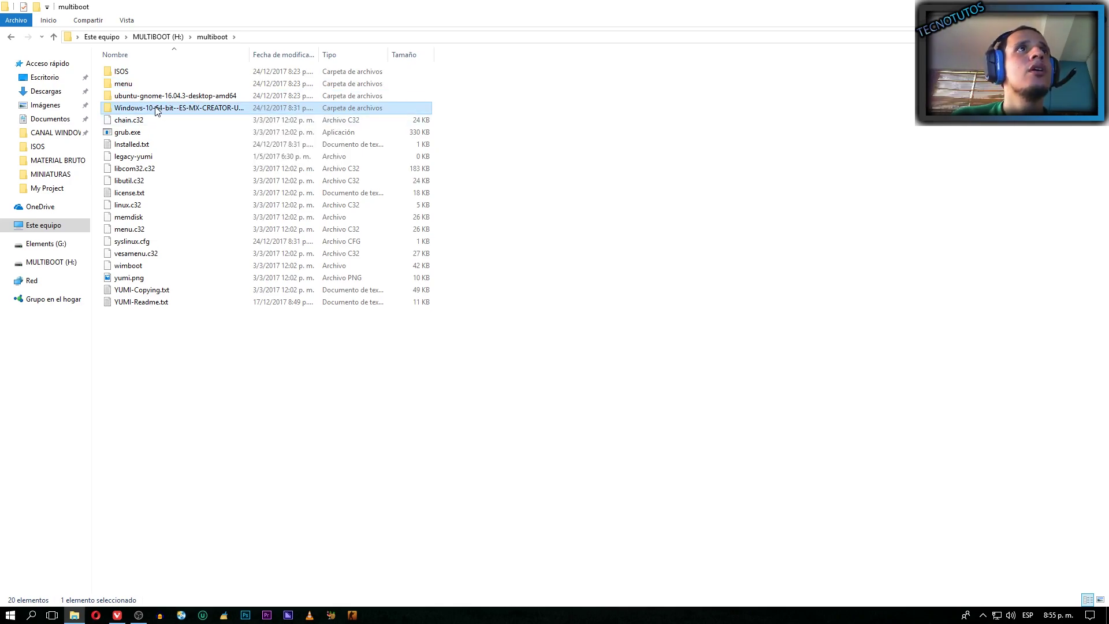
pyautogui.click(160, 100)
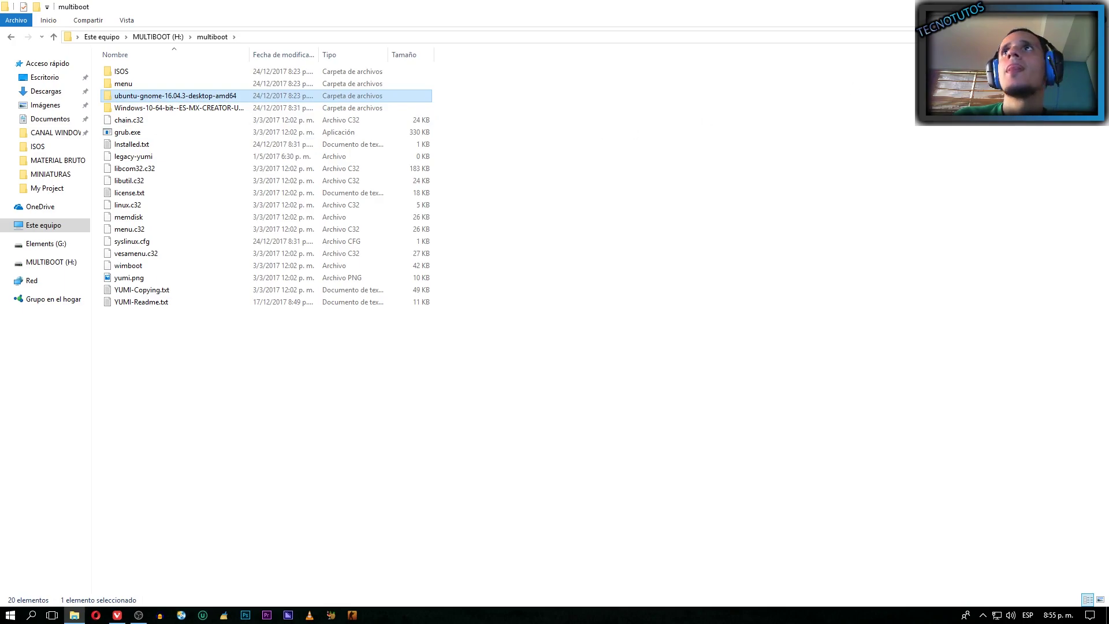
pyautogui.press('super+d')
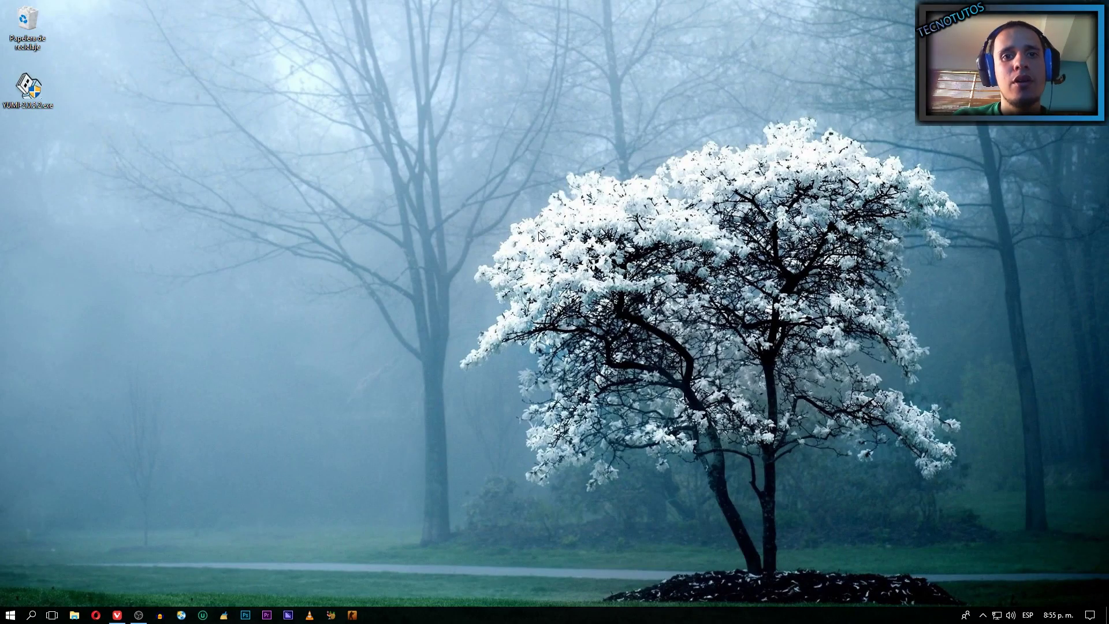